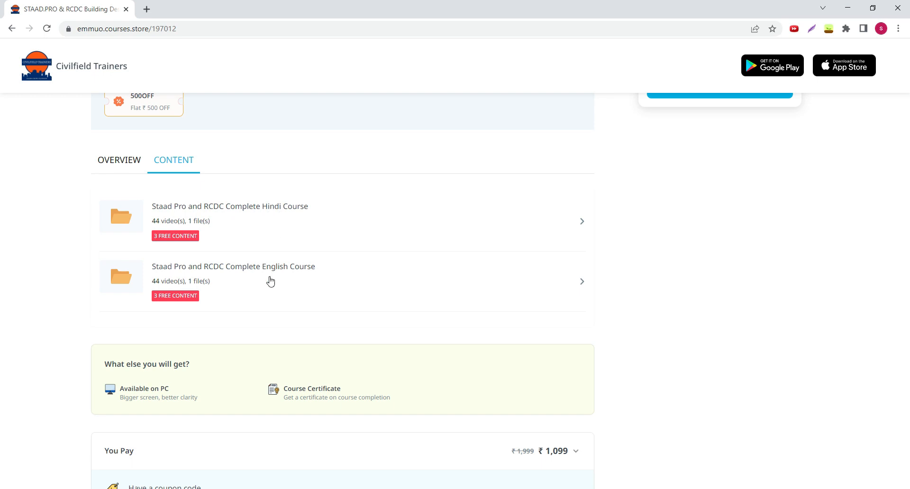
# - Apply the 500OFF coupon to the STAAD.PRO & RCDC Building Design and Detailing COMBO Course
pyautogui.scroll(3, 365, 245)
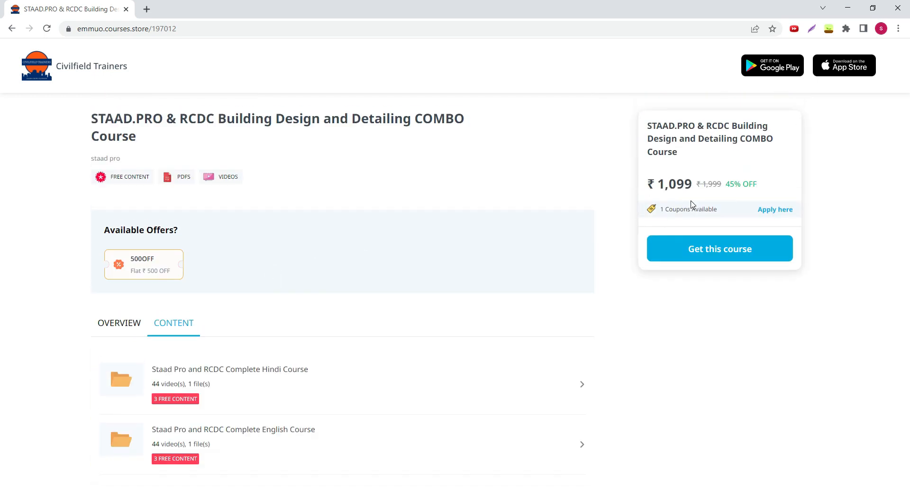
pyautogui.click(776, 210)
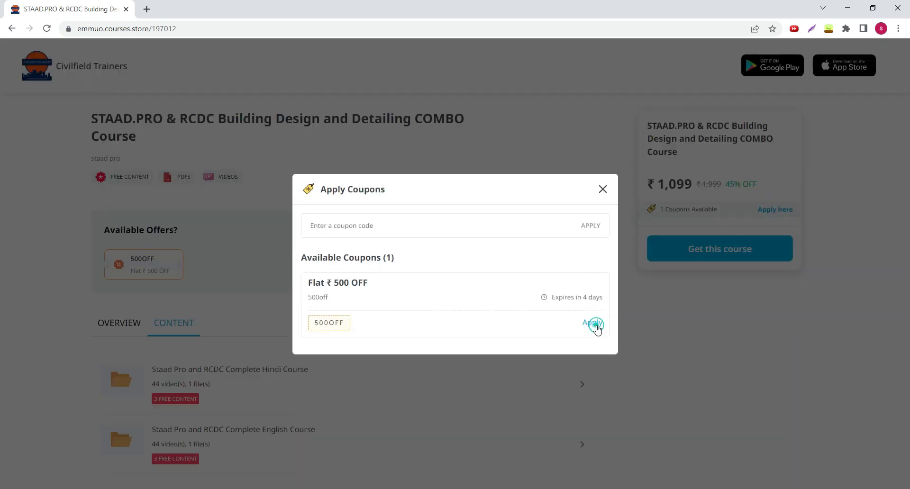
pyautogui.click(595, 324)
pyautogui.click(449, 335)
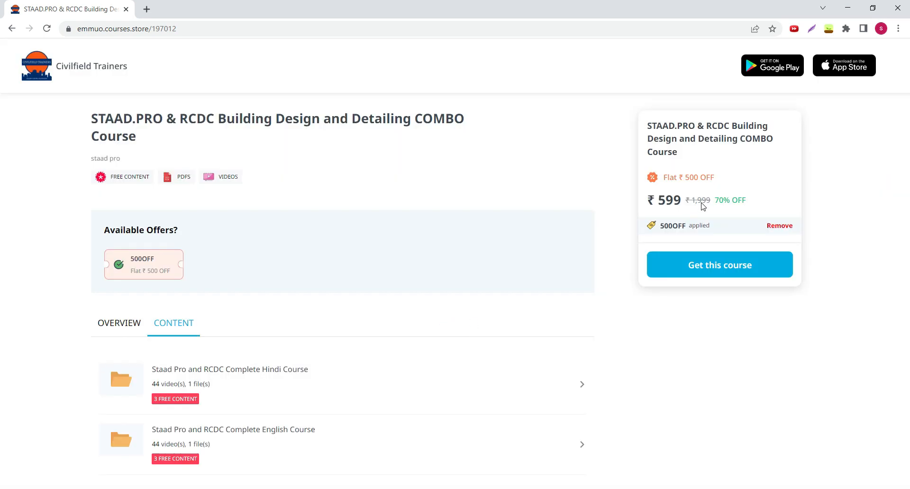
pyautogui.scroll(-2, 213, 224)
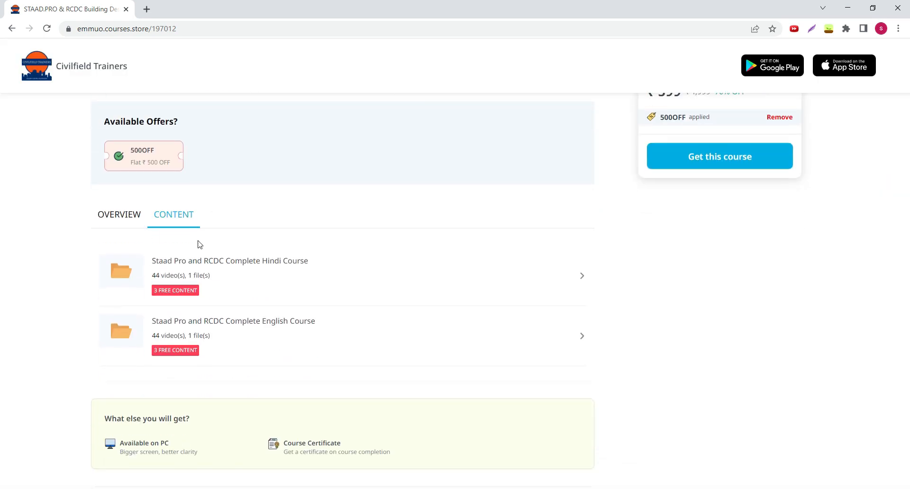
pyautogui.scroll(2, 217, 270)
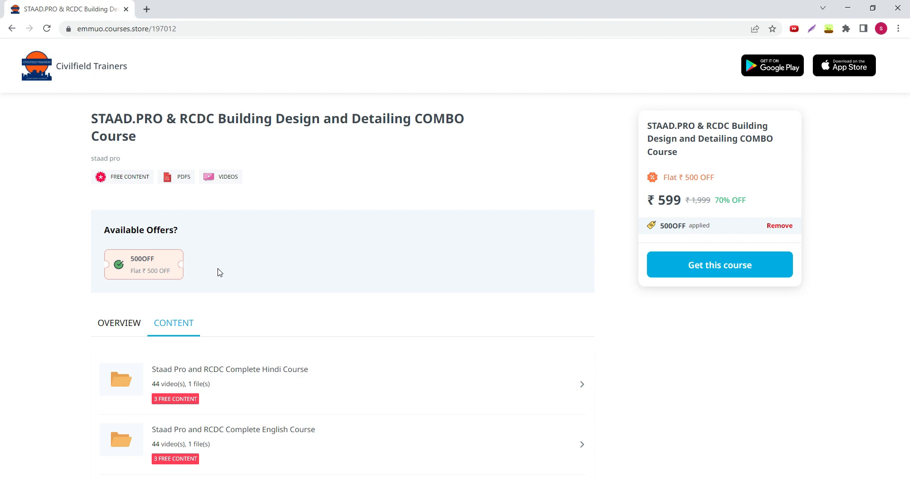
pyautogui.click(393, 488)
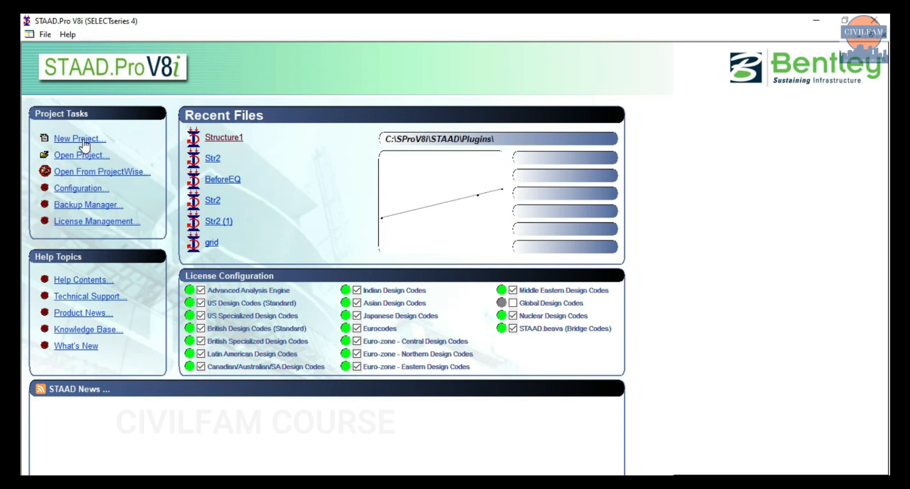
# - Open the STAAD.Pro program configuration and choose Metric as the base unit
pyautogui.click(85, 194)
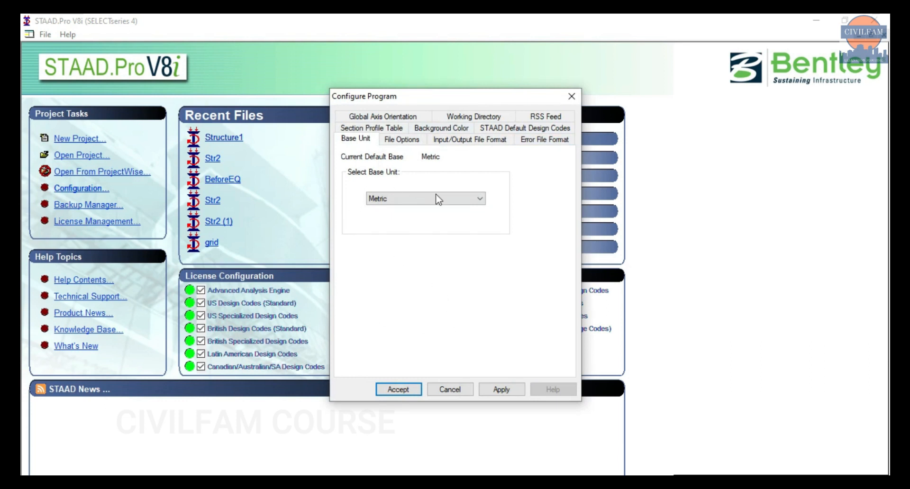
pyautogui.click(480, 199)
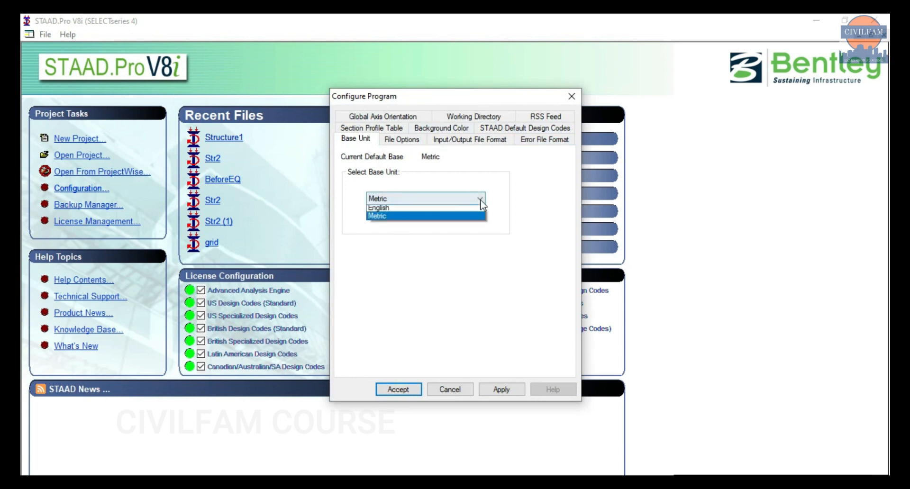
pyautogui.click(393, 219)
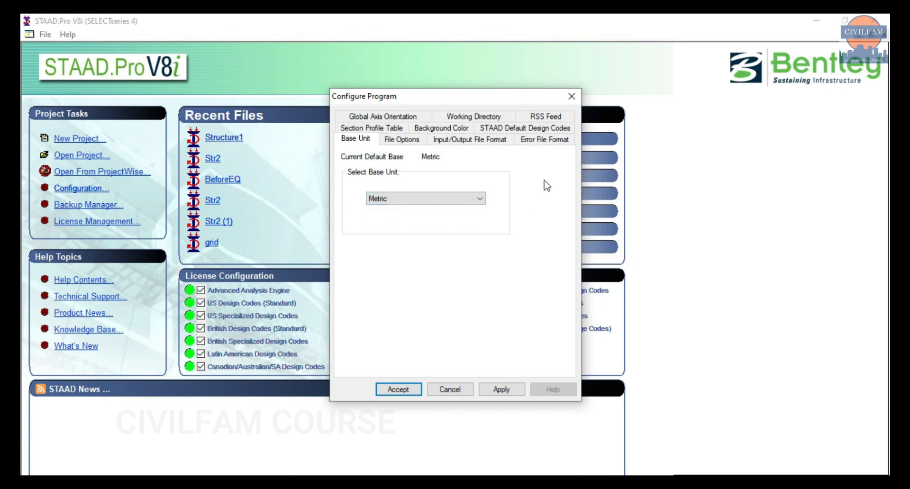
# - Review the configuration settings for file options, input/output format, error file, section profile table and background color
pyautogui.click(406, 141)
pyautogui.click(471, 143)
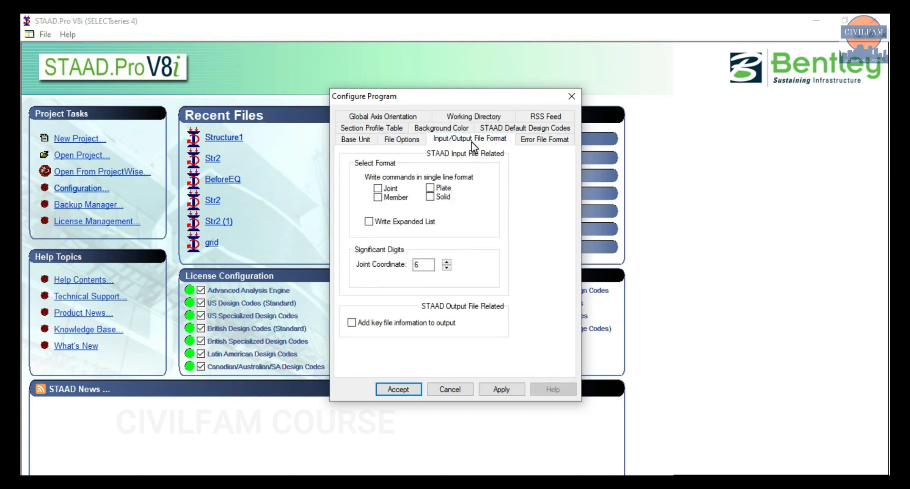
pyautogui.click(532, 140)
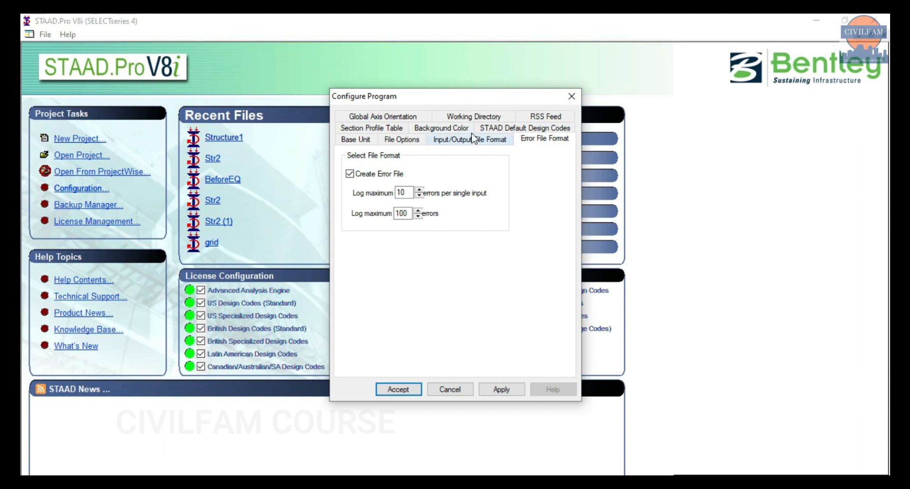
pyautogui.click(370, 139)
pyautogui.click(371, 130)
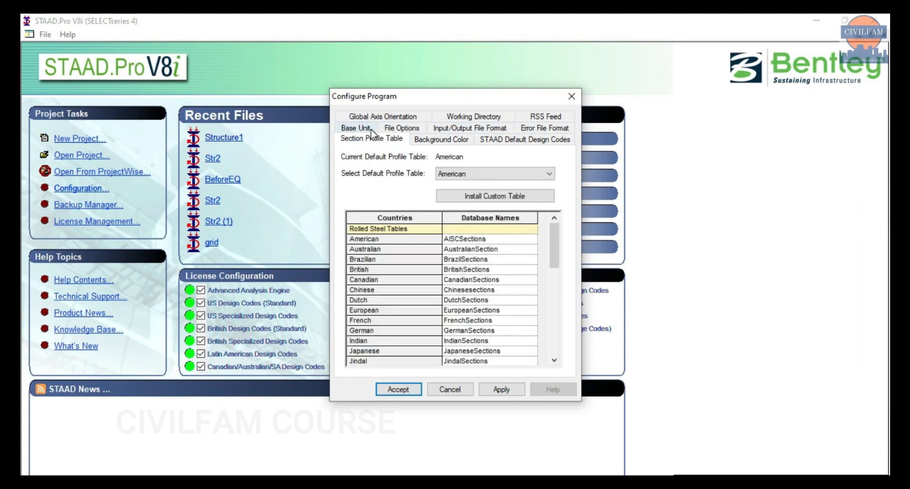
pyautogui.click(454, 131)
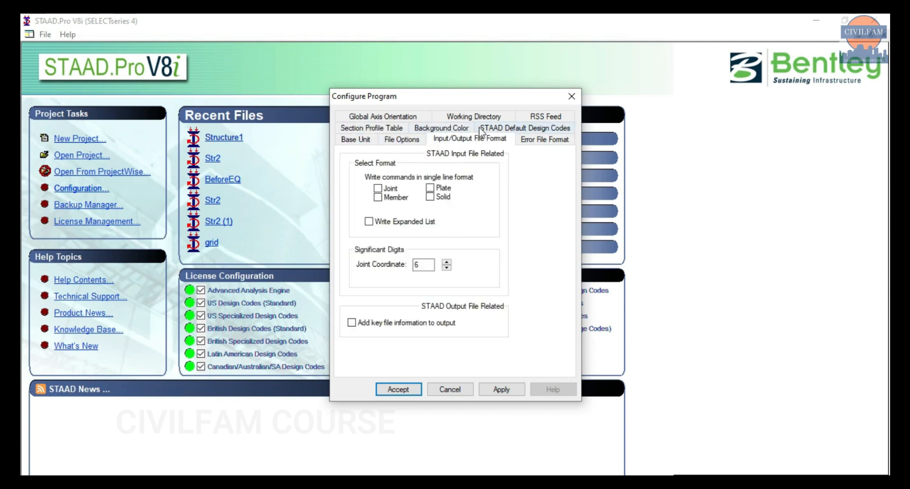
pyautogui.click(467, 129)
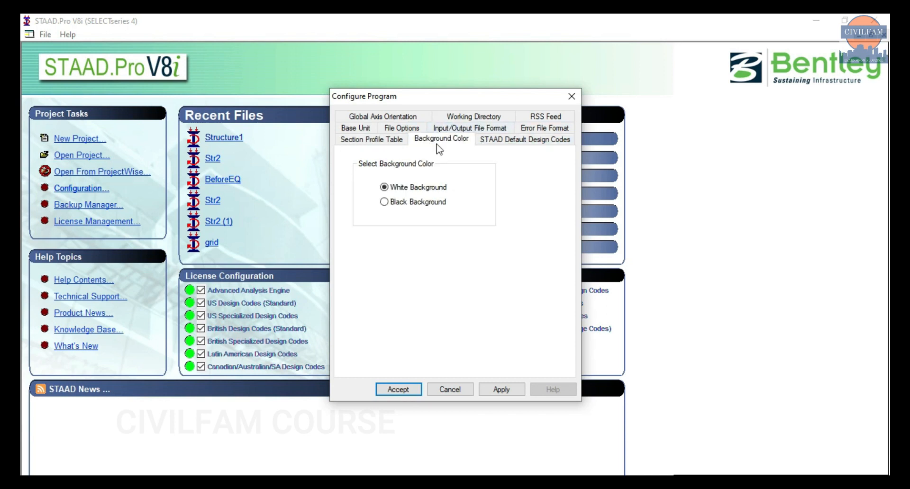
pyautogui.click(534, 132)
pyautogui.click(468, 127)
pyautogui.click(395, 127)
pyautogui.click(388, 127)
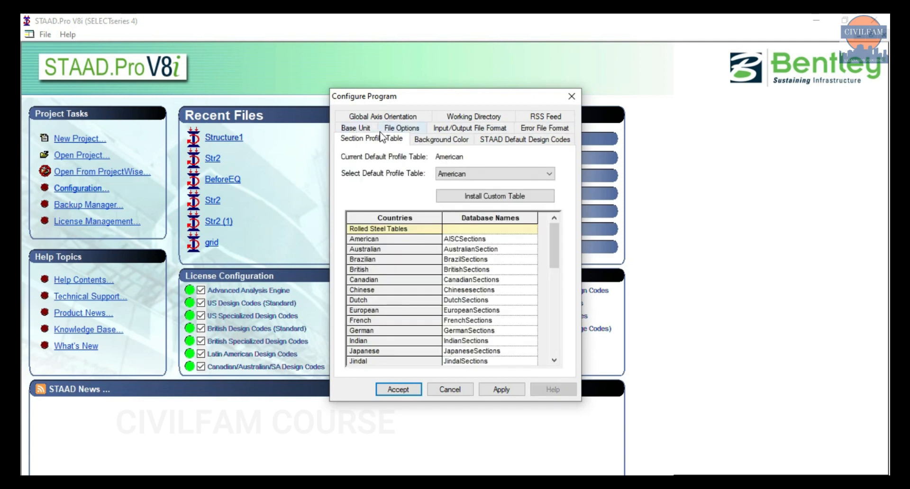
pyautogui.click(446, 141)
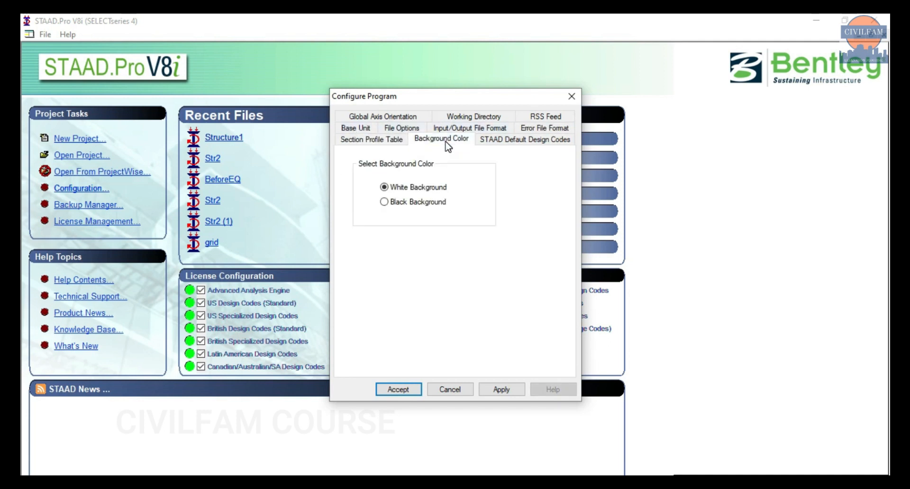
# - Set the default concrete design code to IS456 and the default steel design code to IS800 2007 LSD
pyautogui.click(478, 142)
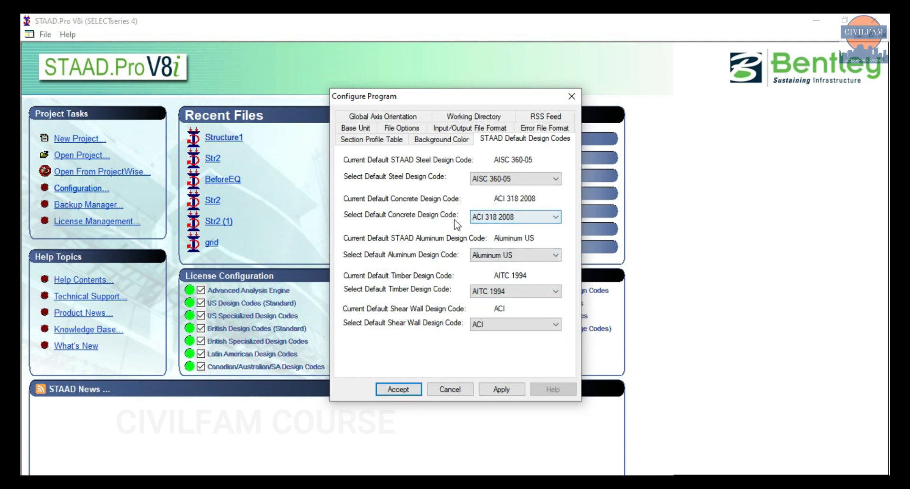
pyautogui.click(518, 220)
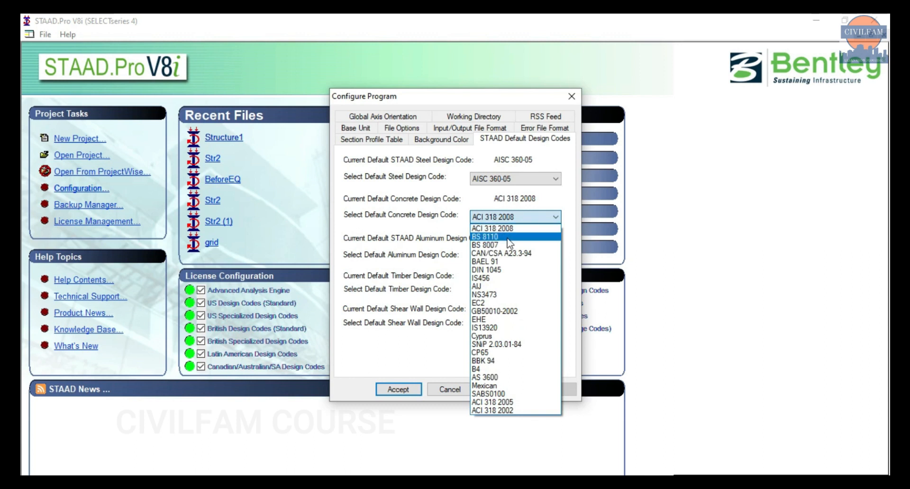
pyautogui.click(517, 278)
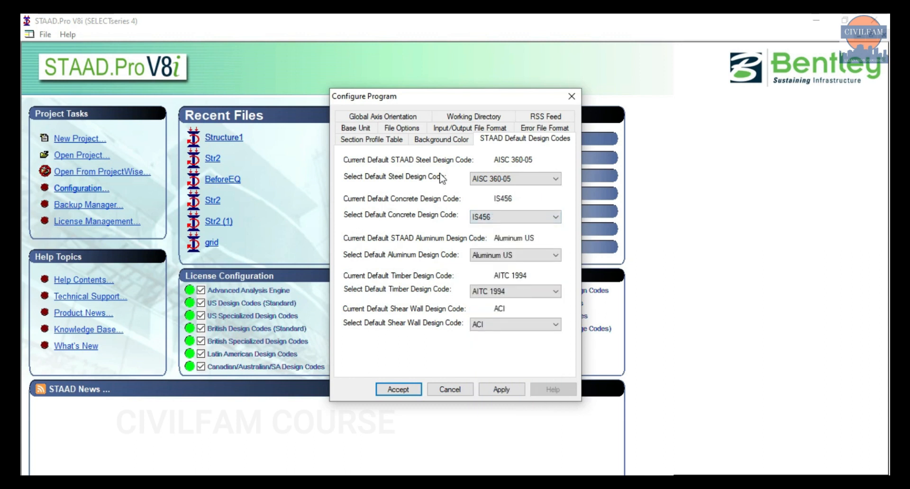
pyautogui.click(521, 179)
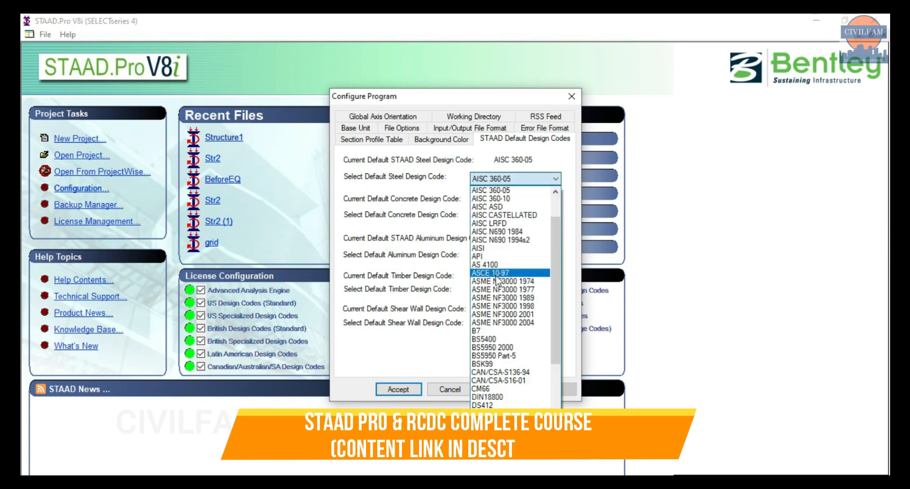
pyautogui.moveTo(560, 278); pyautogui.dragTo(560, 338)
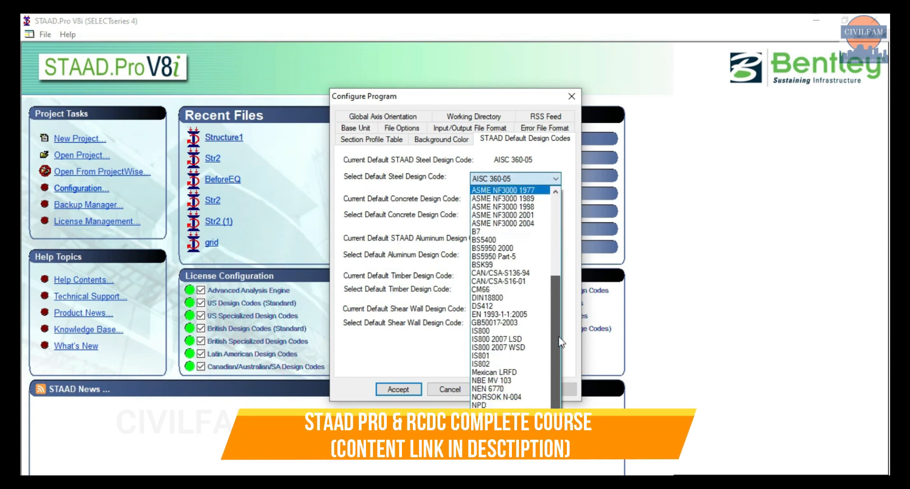
pyautogui.click(510, 338)
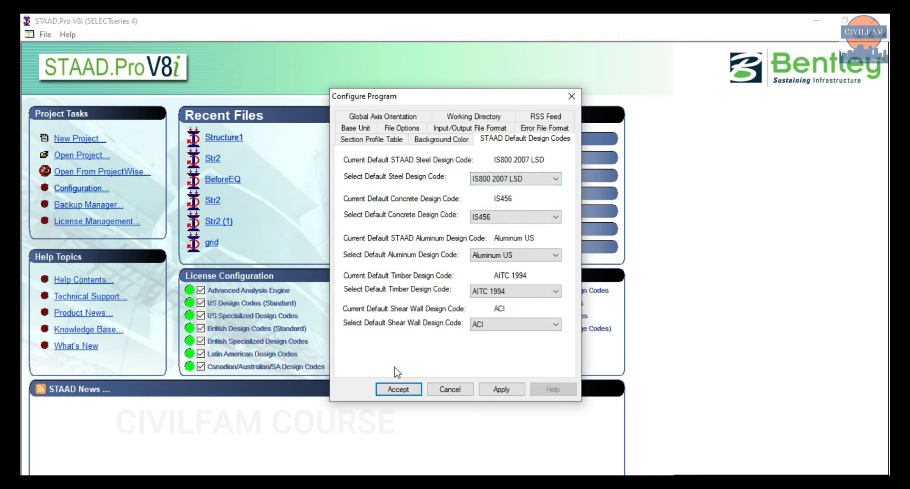
# - Set the default shear wall design code to IS456, then apply and accept the program configuration
pyautogui.click(516, 325)
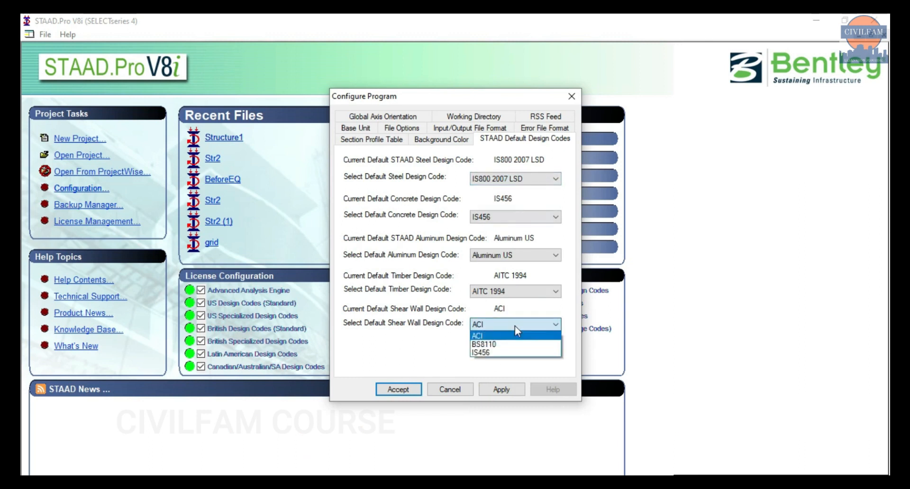
pyautogui.click(504, 353)
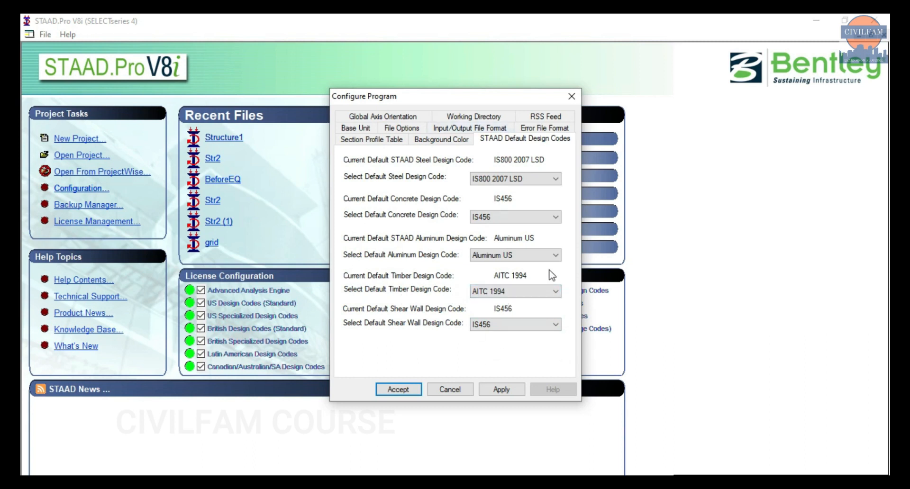
pyautogui.click(522, 258)
pyautogui.click(437, 259)
pyautogui.click(498, 388)
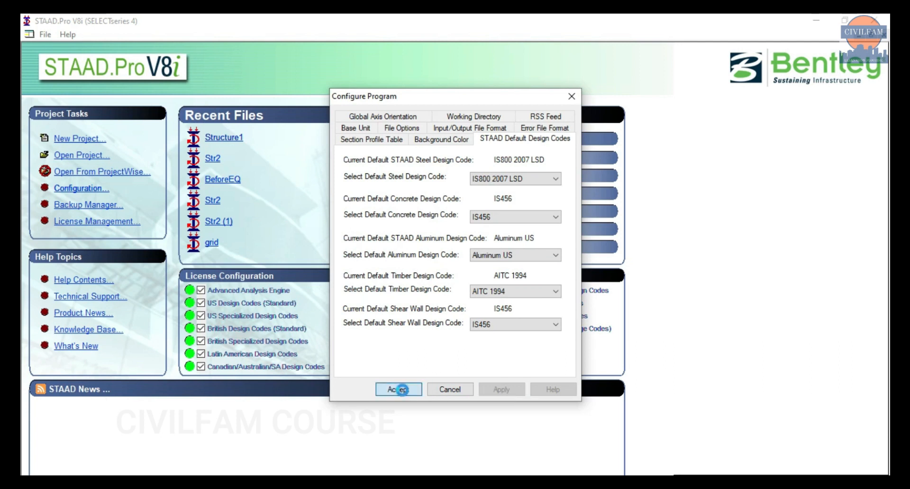
pyautogui.click(398, 388)
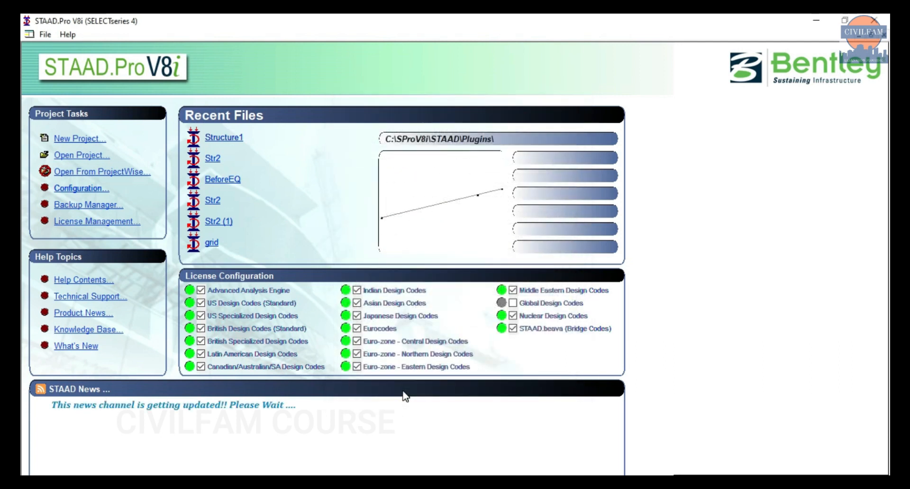
# - Reopen the program configuration to check the base unit, file settings and default design codes, and close it
pyautogui.click(86, 189)
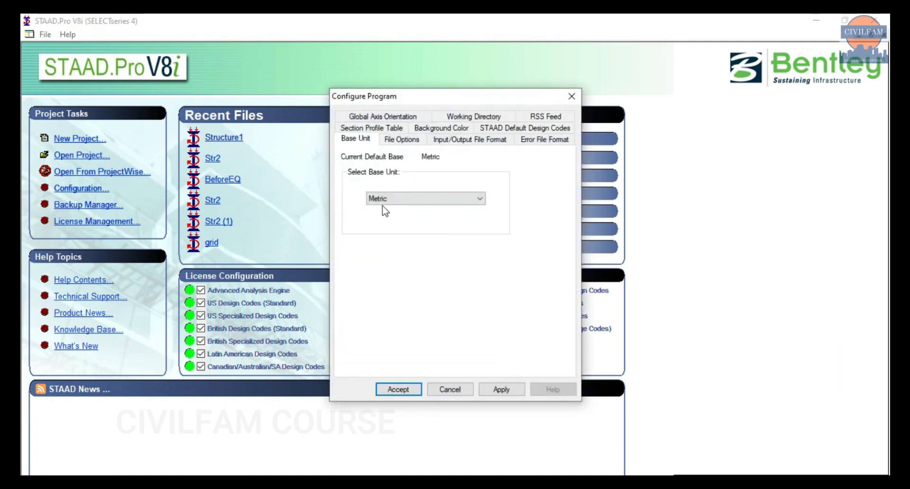
pyautogui.click(402, 140)
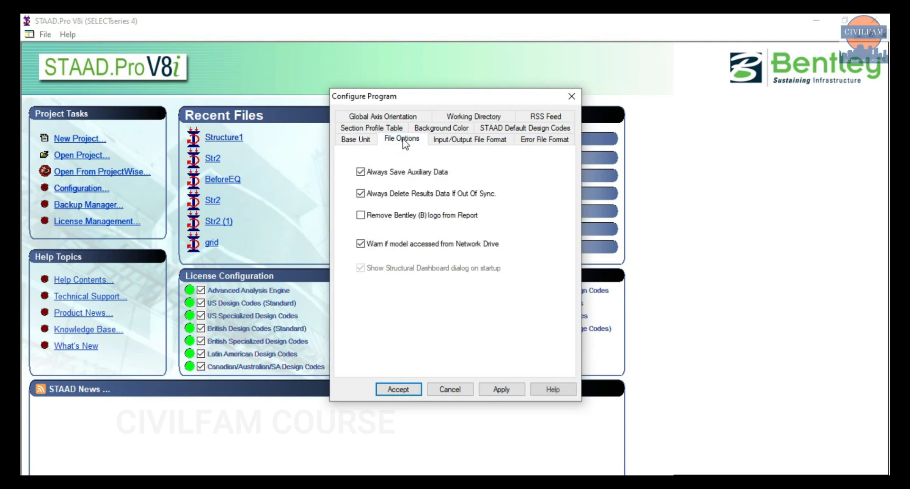
pyautogui.click(451, 139)
pyautogui.click(550, 140)
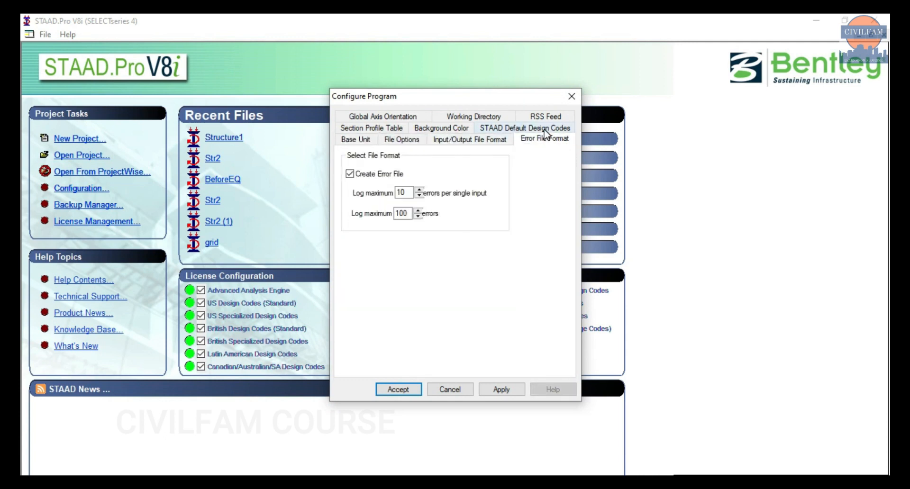
pyautogui.click(511, 129)
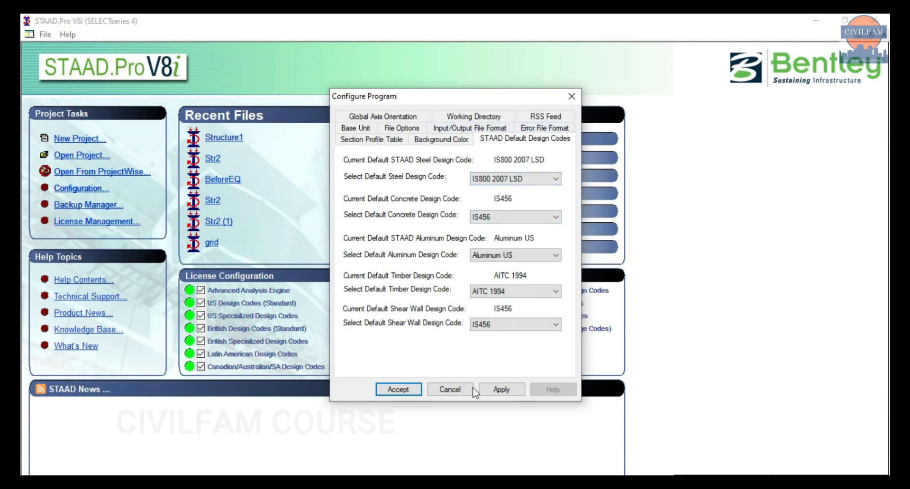
pyautogui.click(401, 391)
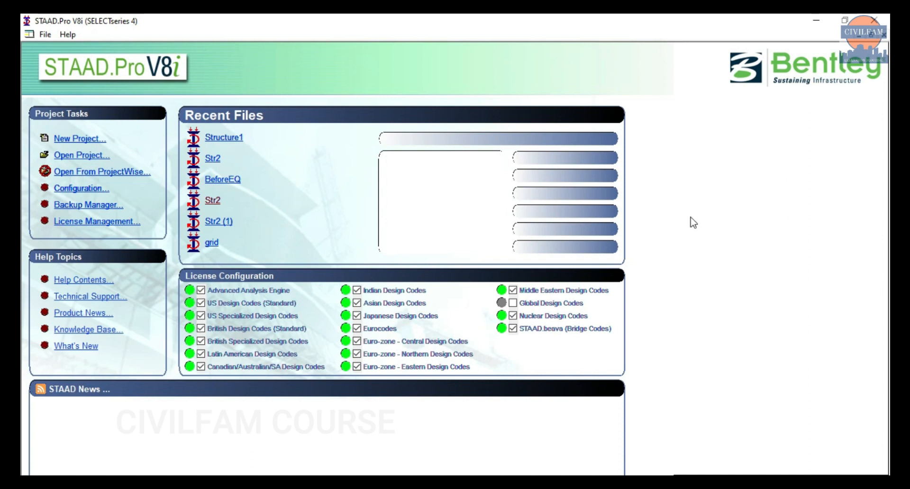
# - Start a new project and review the descriptions of the Truss, Floor, Plane and Space structure types
pyautogui.click(90, 141)
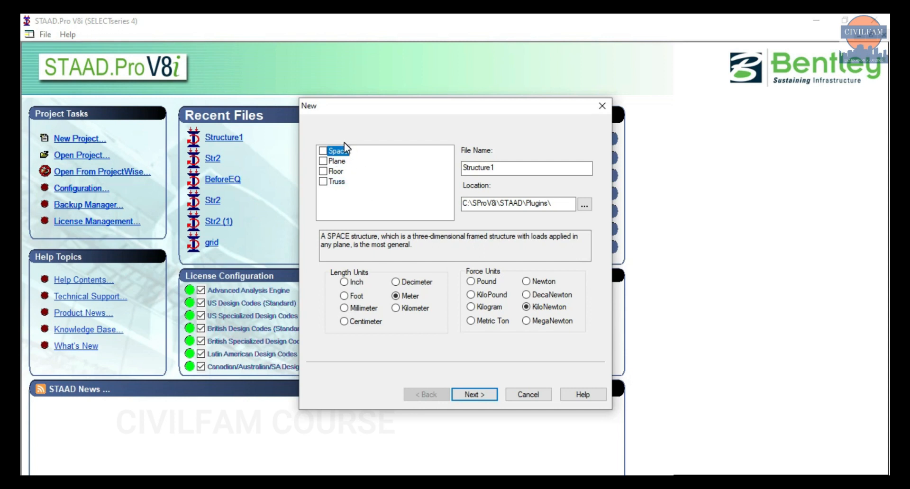
pyautogui.click(338, 183)
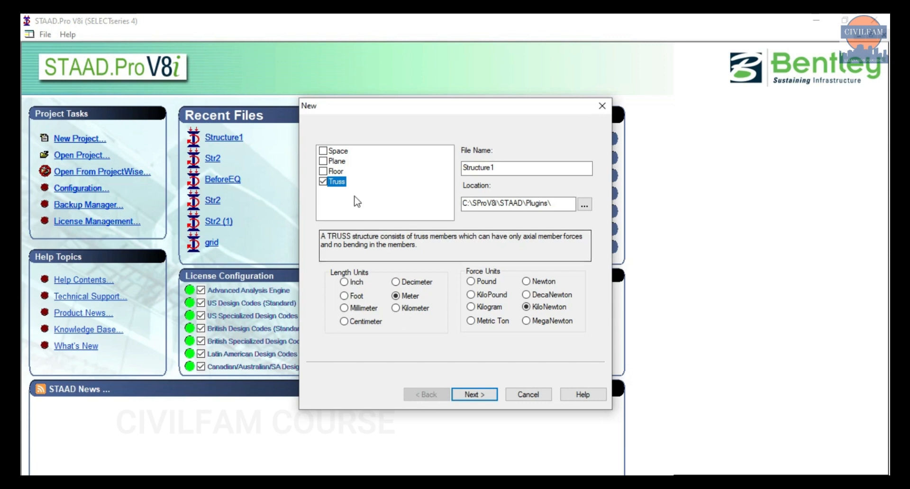
pyautogui.click(337, 172)
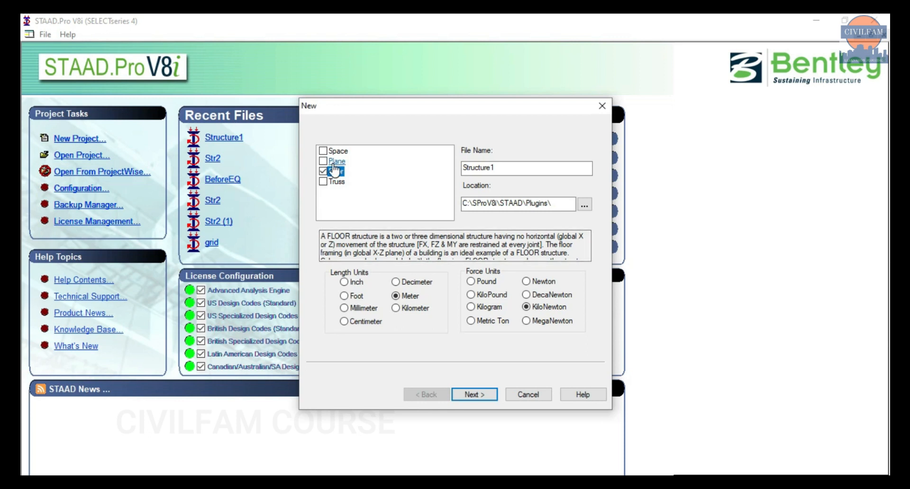
pyautogui.click(336, 162)
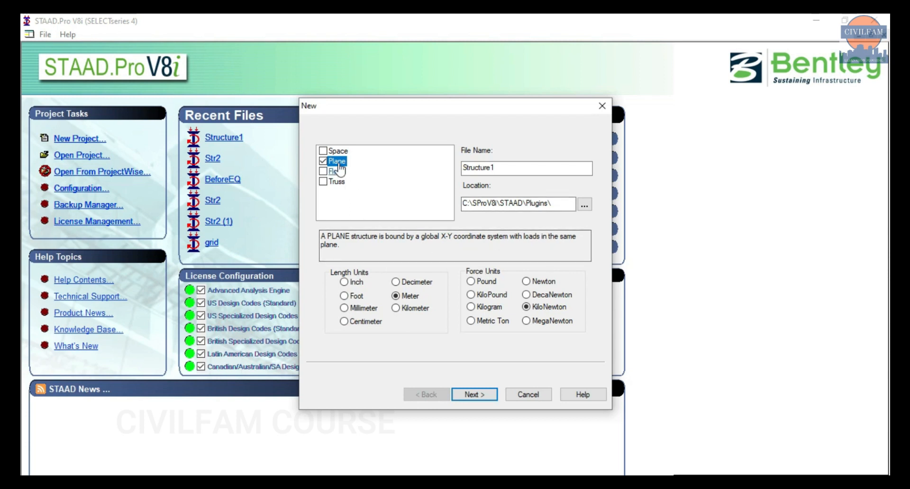
pyautogui.click(341, 152)
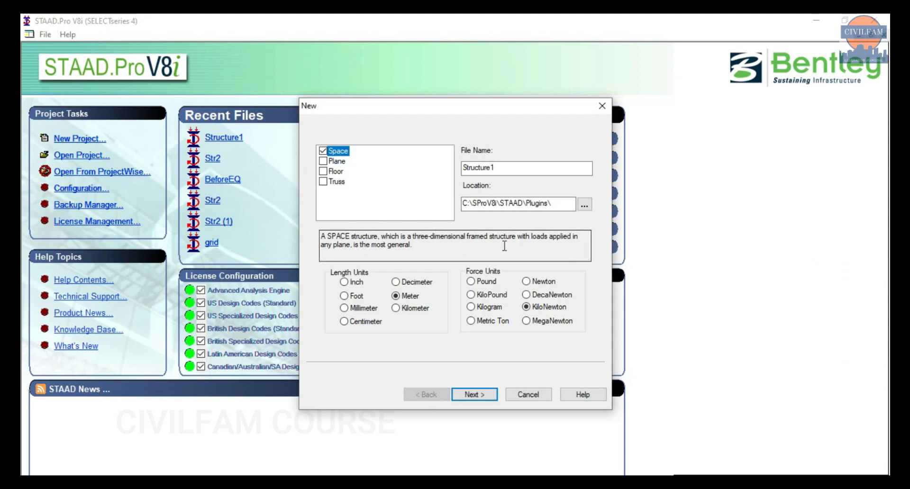
pyautogui.moveTo(414, 236); pyautogui.dragTo(512, 236)
pyautogui.click(442, 254)
pyautogui.click(334, 172)
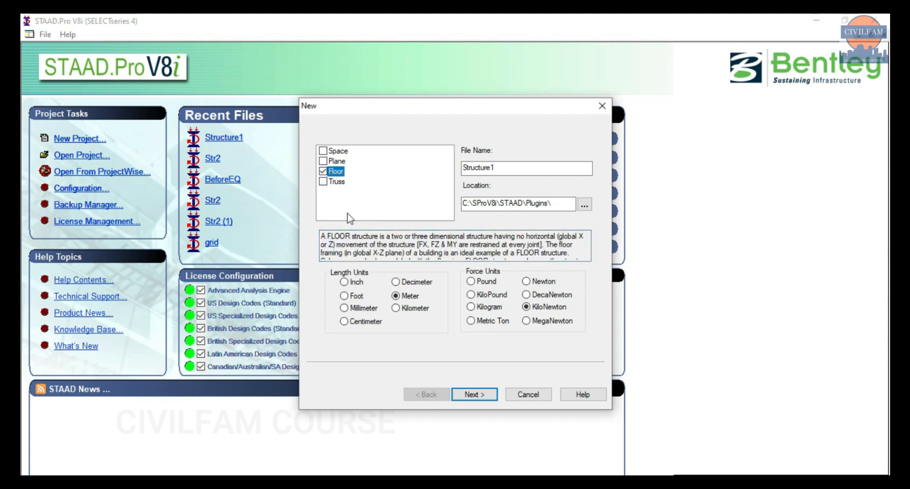
pyautogui.moveTo(568, 236); pyautogui.dragTo(336, 245)
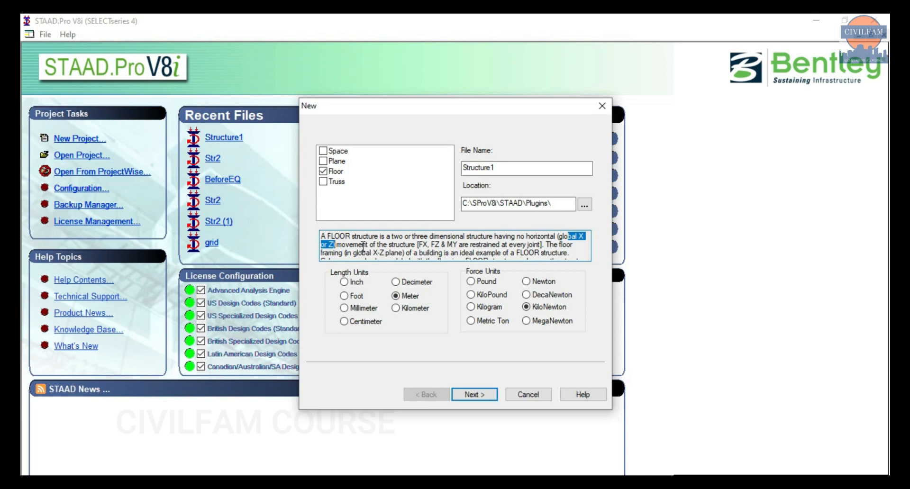
pyautogui.click(337, 161)
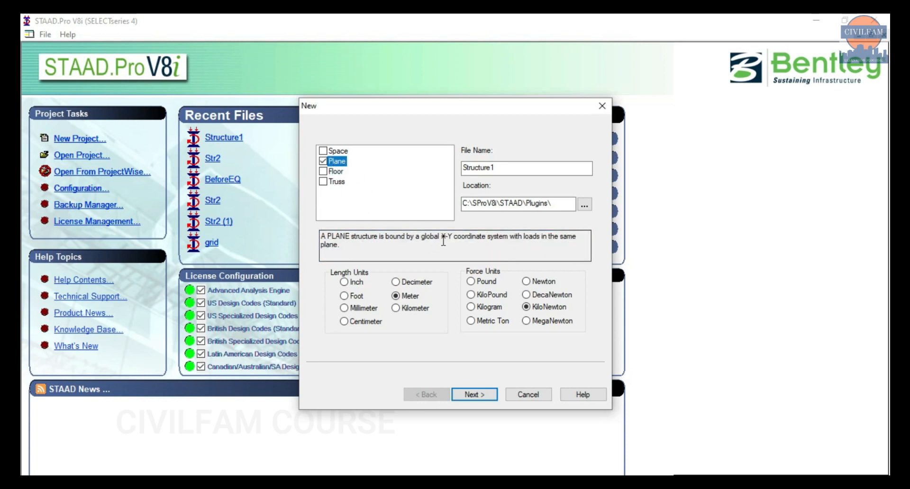
pyautogui.click(335, 151)
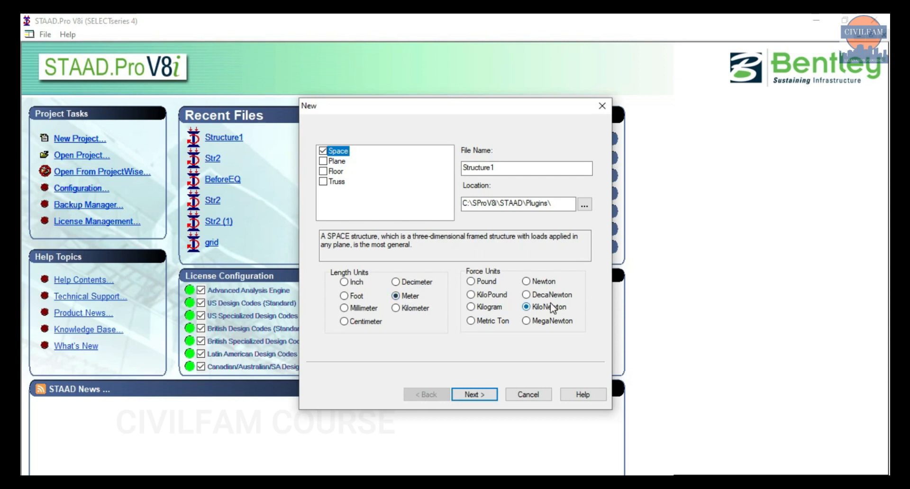
pyautogui.click(510, 170)
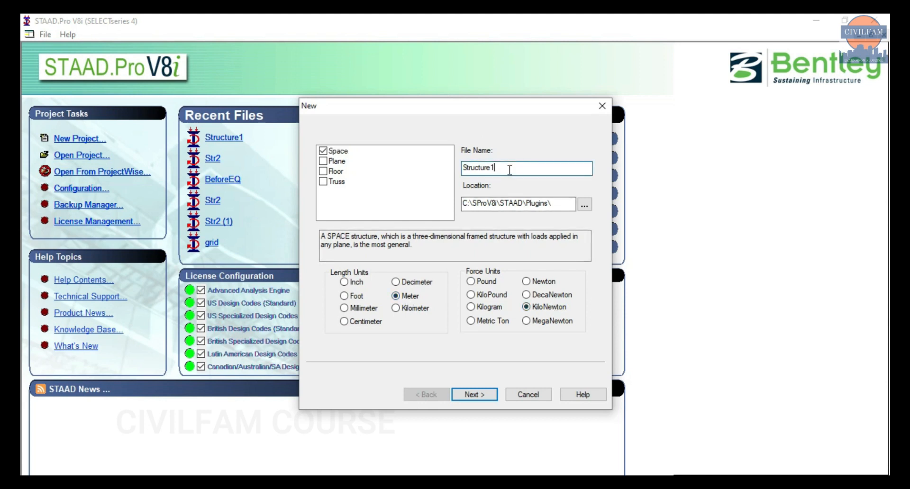
pyautogui.press('BackSpace')
pyautogui.press('BackSpace')
pyautogui.press('BackSpace')
pyautogui.press('BackSpace')
pyautogui.press('BackSpace')
pyautogui.press('BackSpace')
pyautogui.press('BackSpace')
pyautogui.press('BackSpace')
pyautogui.press('BackSpace')
pyautogui.write('Trial 2')
pyautogui.press('BackSpace')
pyautogui.write('1')
pyautogui.click(584, 203)
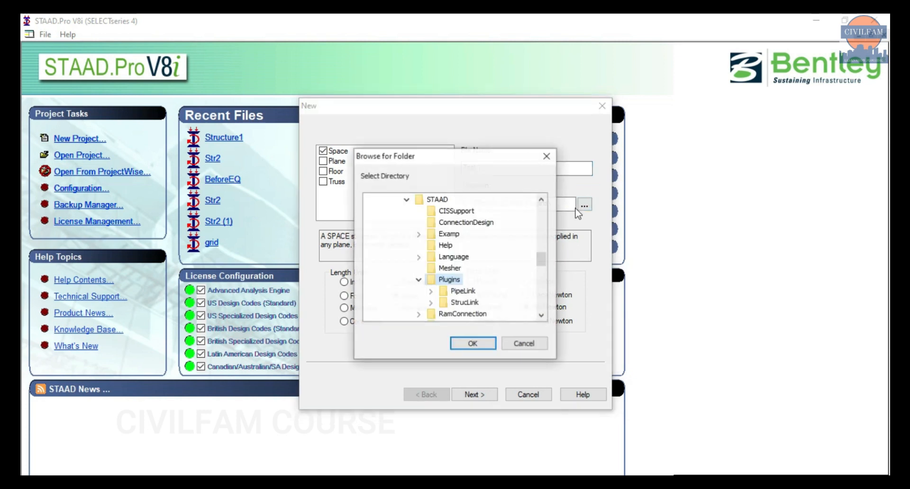
pyautogui.scroll(-6, 442, 262)
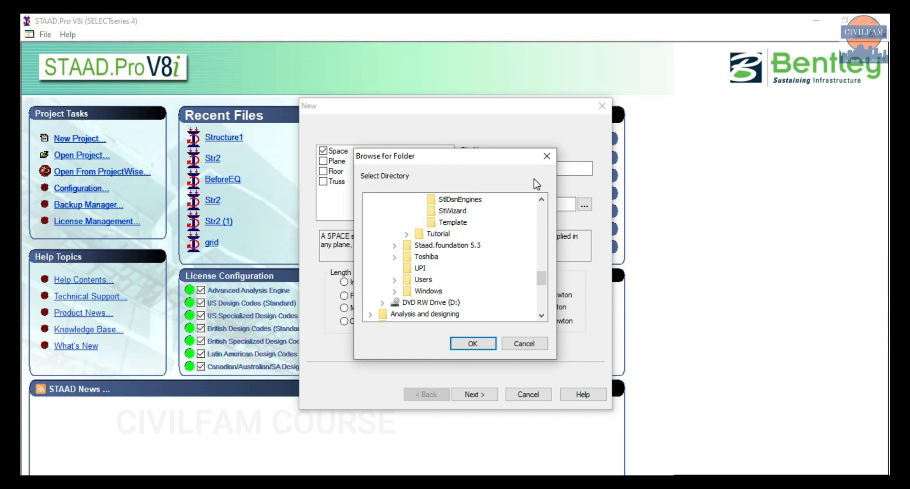
pyautogui.click(546, 156)
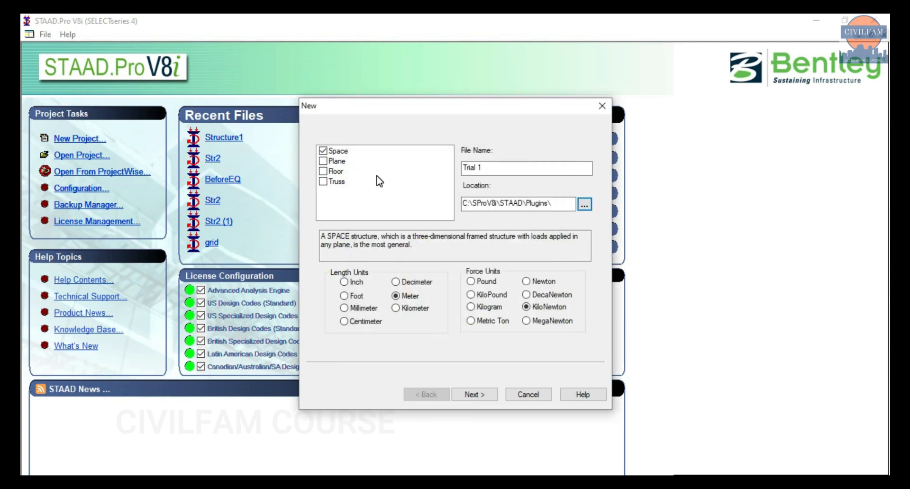
pyautogui.click(603, 105)
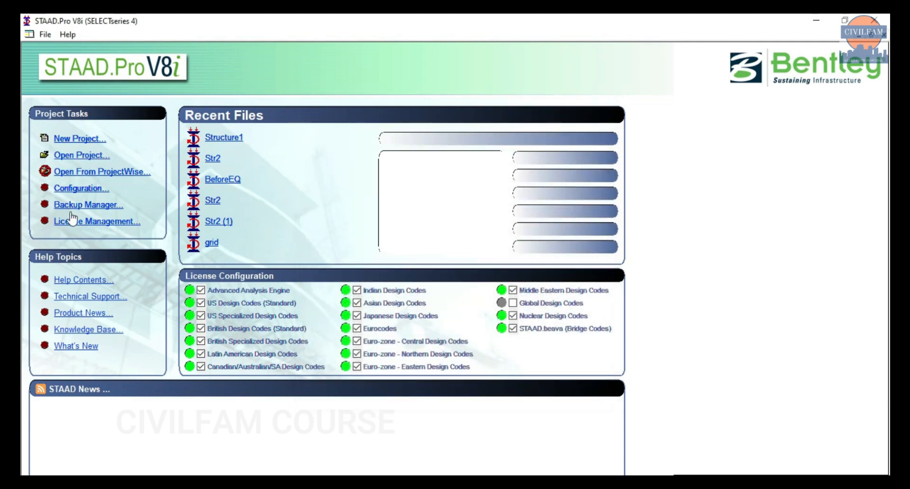
# - Reopen the program configuration to check the global axis orientation, base unit and default design codes, and close it
pyautogui.click(85, 189)
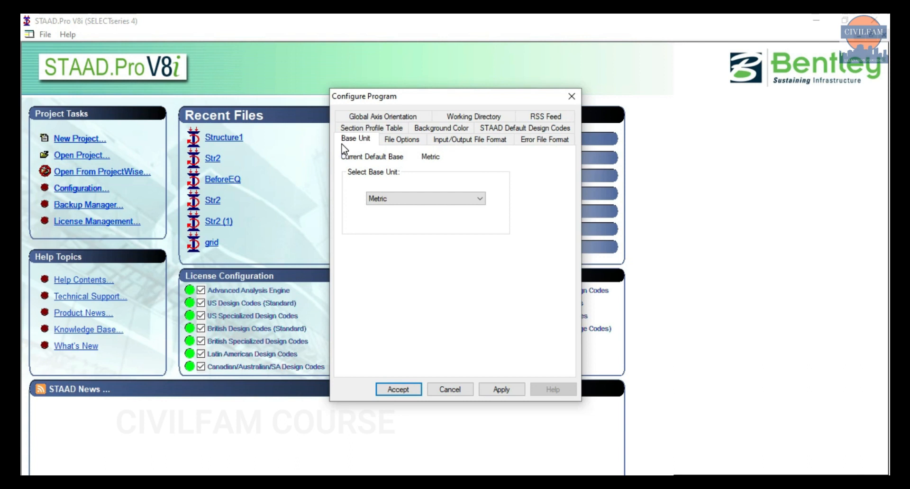
pyautogui.click(547, 118)
pyautogui.click(356, 139)
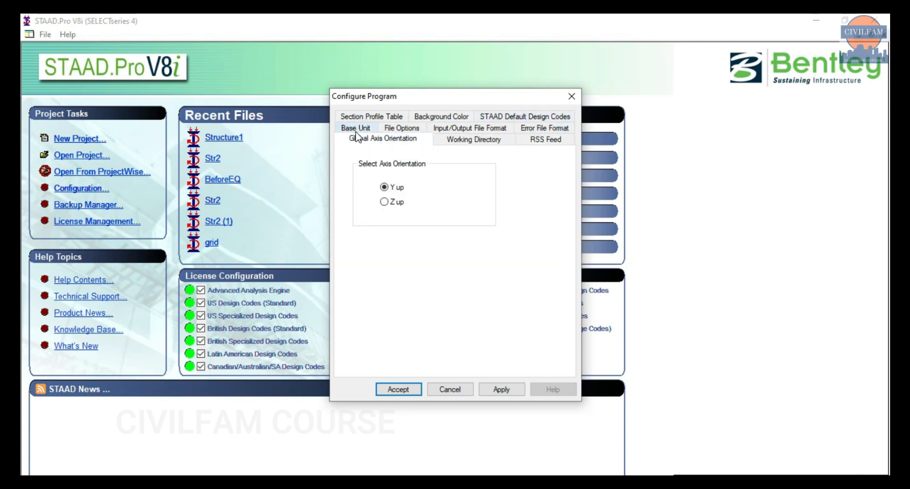
pyautogui.click(357, 129)
pyautogui.click(547, 118)
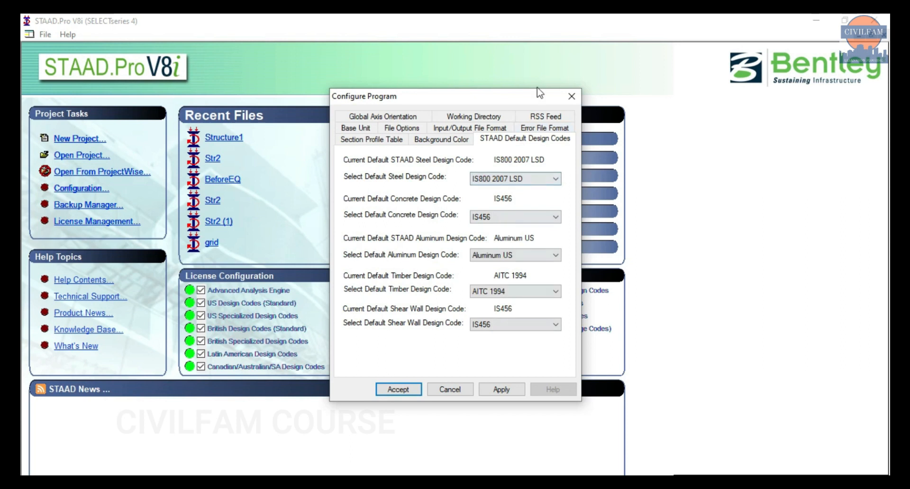
pyautogui.click(571, 96)
# - Start a new project with the Space structure type, name the file "Trail 1" and proceed to the model-start options
pyautogui.click(100, 138)
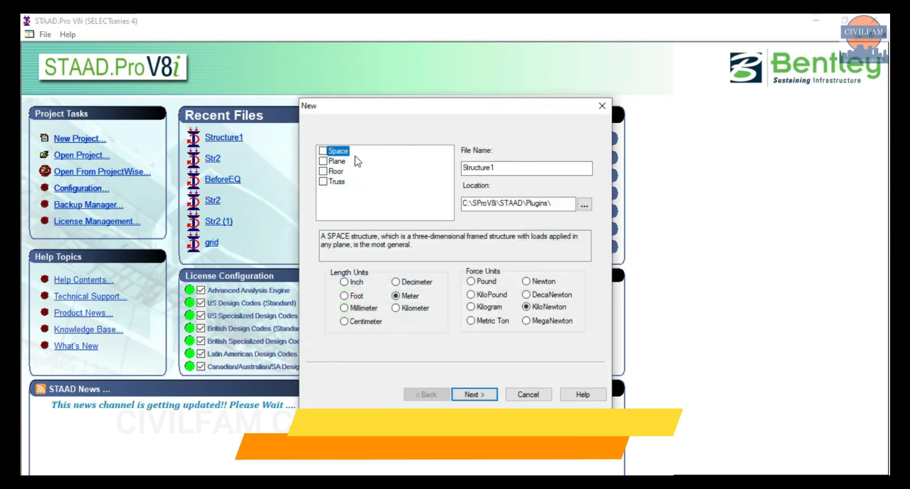
pyautogui.click(323, 151)
pyautogui.click(532, 167)
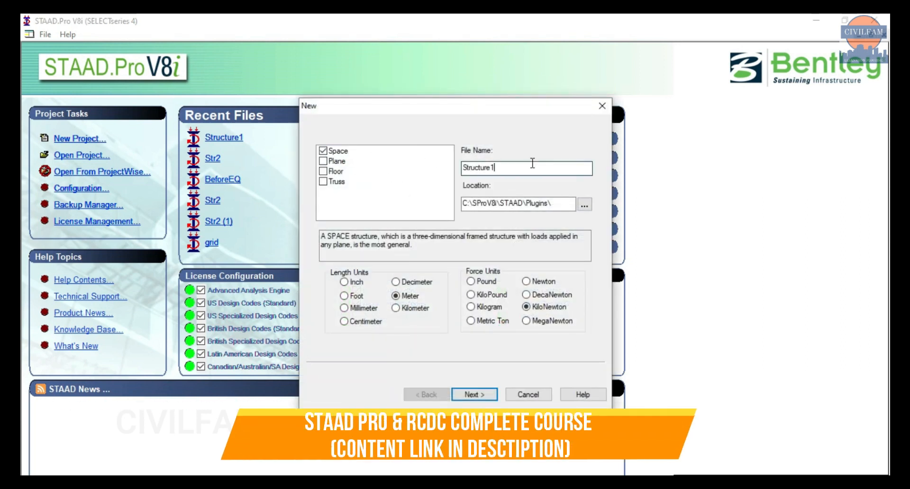
pyautogui.press('BackSpace')
pyautogui.write('2')
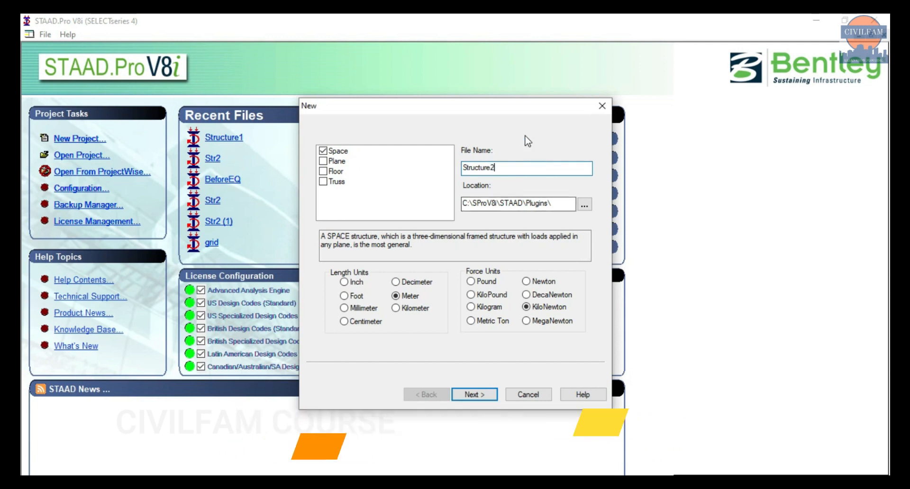
pyautogui.press('BackSpace')
pyautogui.press('BackSpace')
pyautogui.press('BackSpace')
pyautogui.press('BackSpace')
pyautogui.press('BackSpace')
pyautogui.press('BackSpace')
pyautogui.press('BackSpace')
pyautogui.press('BackSpace')
pyautogui.press('BackSpace')
pyautogui.press('BackSpace')
pyautogui.write('Trai')
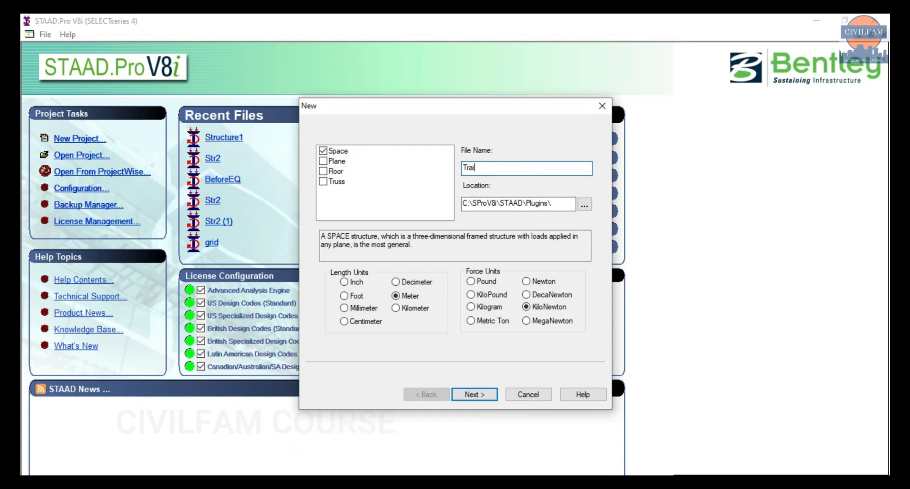
pyautogui.write('l 1')
pyautogui.click(478, 396)
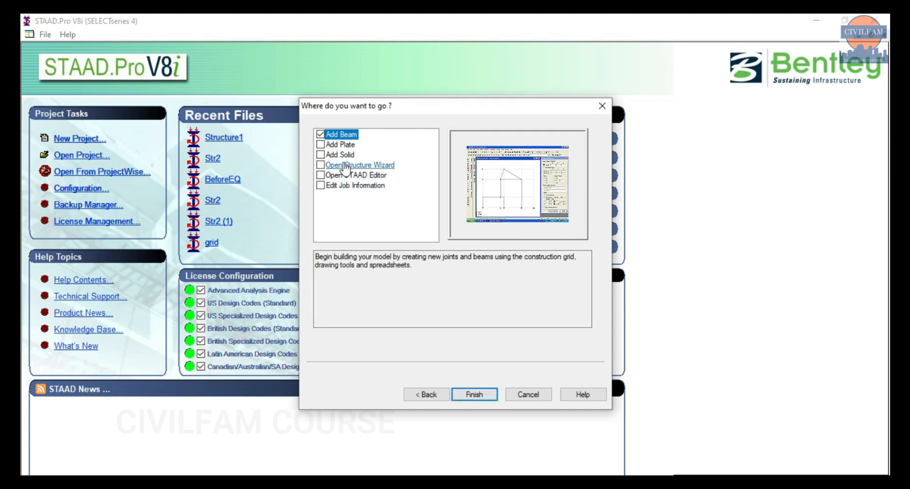
# - Review the descriptions of the starting options from Add Beam, Add Plate and Add Solid to Structure Wizard, STAAD Editor and Job Information
pyautogui.click(340, 144)
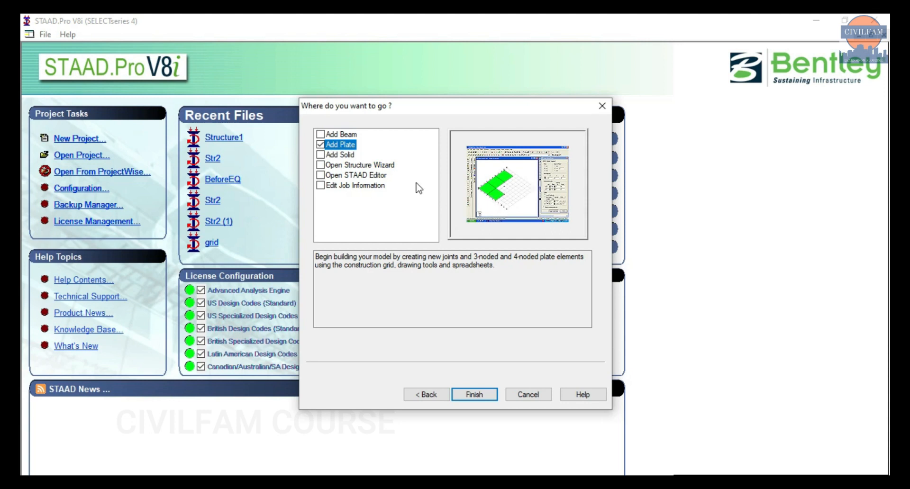
pyautogui.click(340, 154)
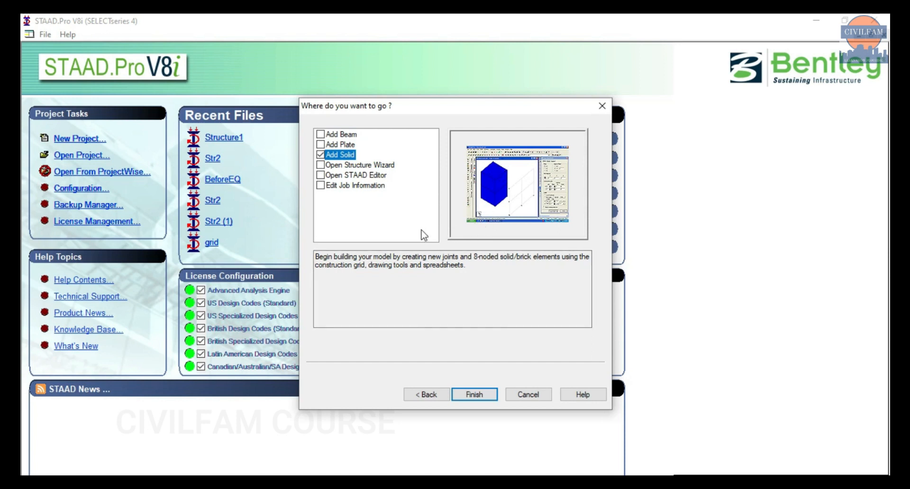
pyautogui.click(349, 166)
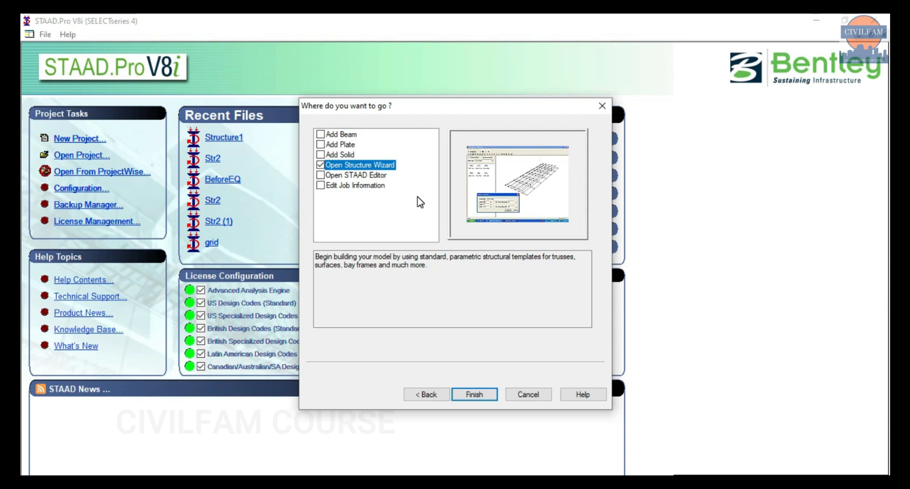
pyautogui.click(362, 175)
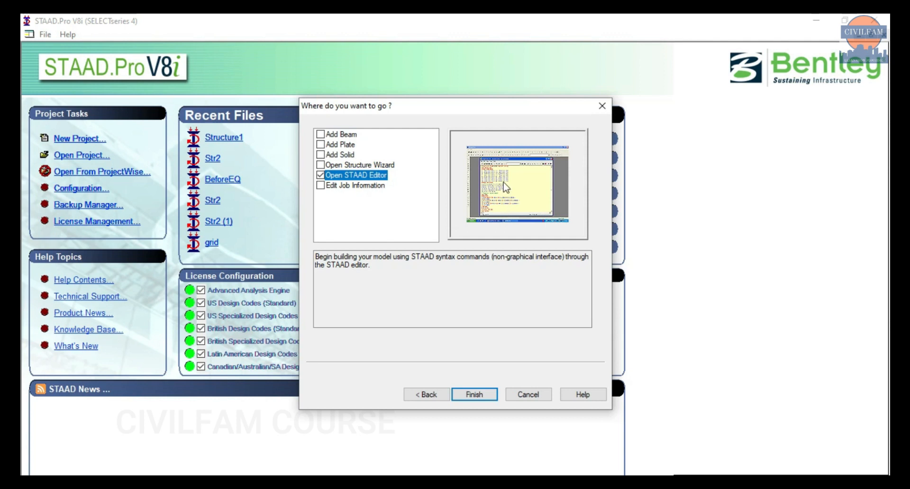
pyautogui.click(370, 186)
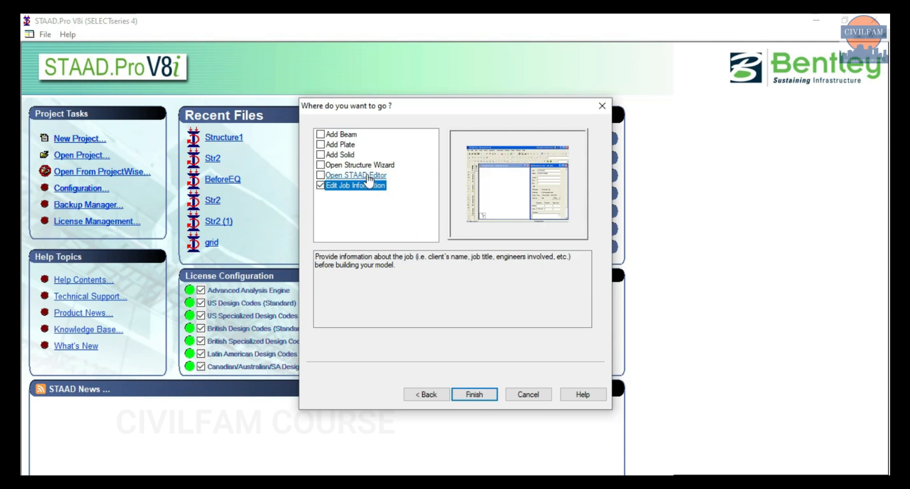
pyautogui.click(349, 137)
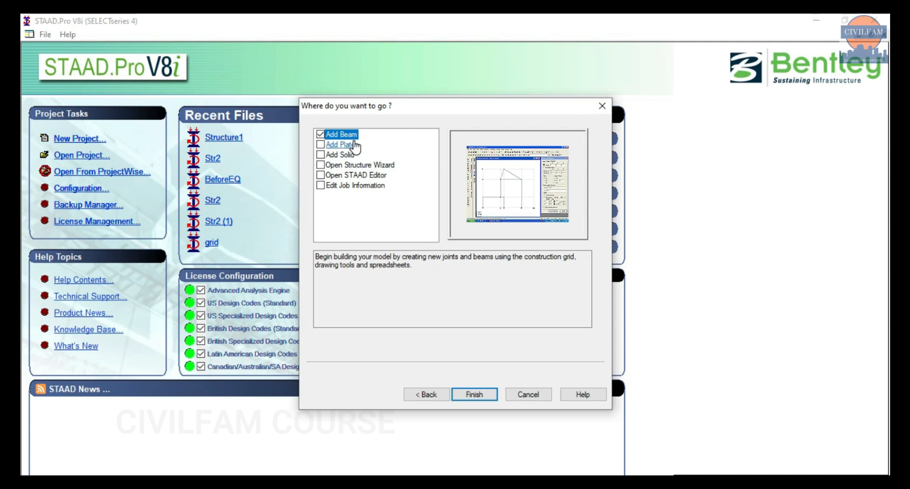
pyautogui.click(340, 145)
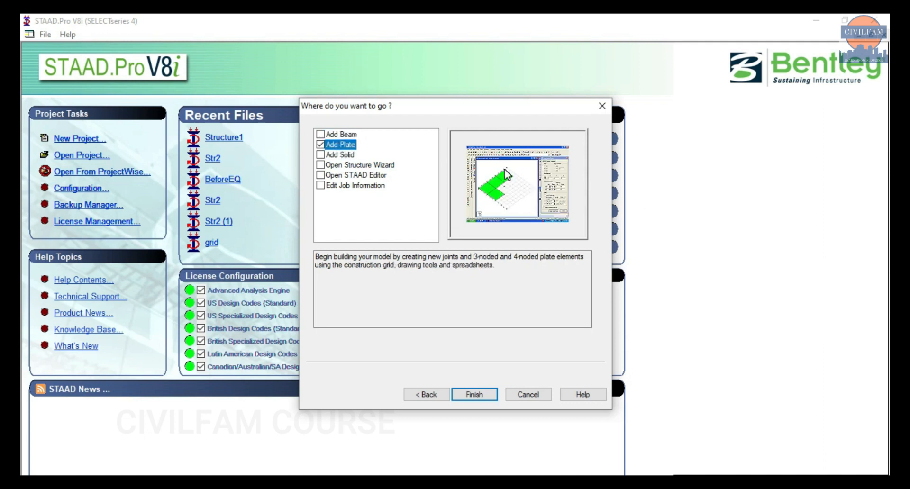
pyautogui.click(340, 154)
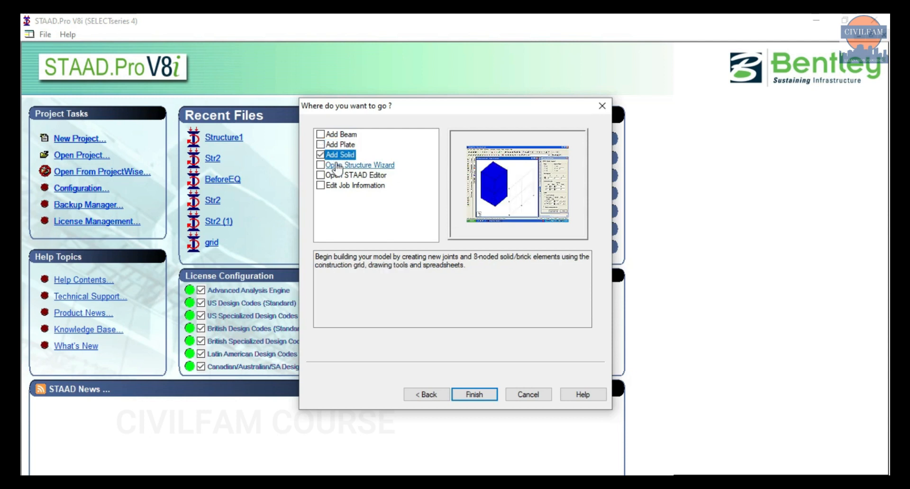
pyautogui.click(342, 166)
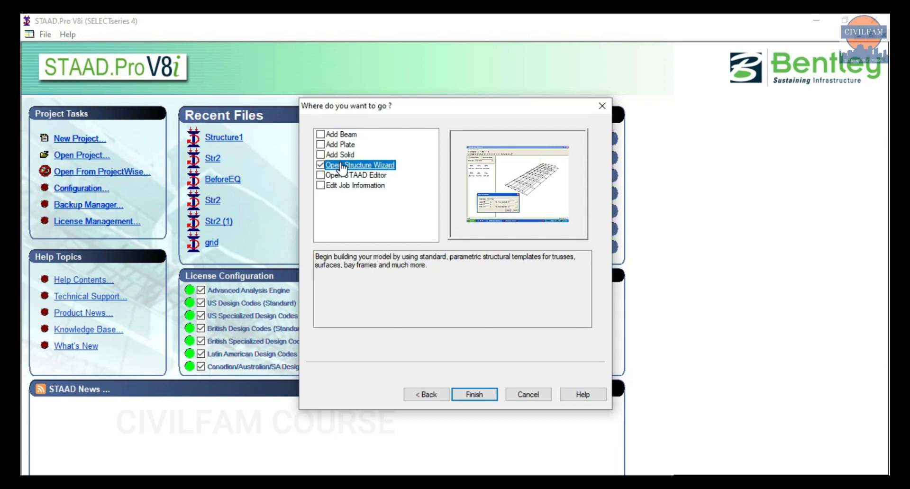
pyautogui.click(348, 178)
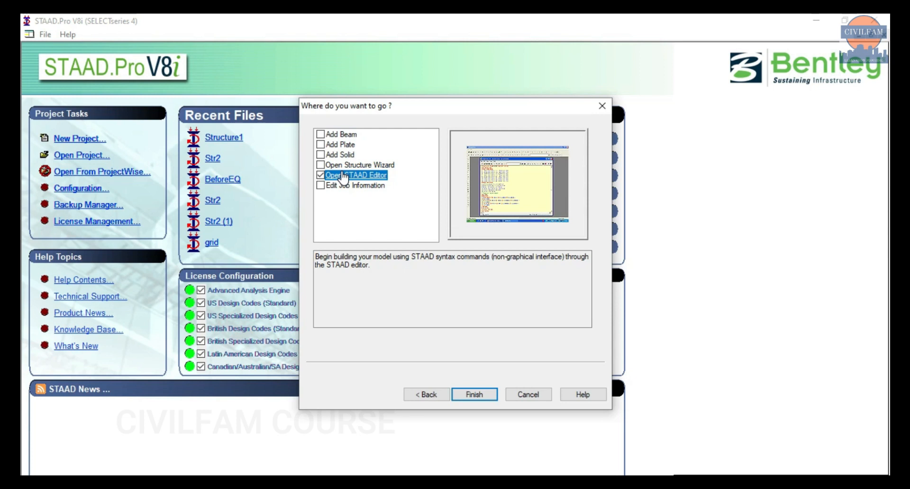
pyautogui.click(345, 186)
# - Choose Add Beam as the starting option, and go back to recheck the structure type, file name and units before returning
pyautogui.click(342, 135)
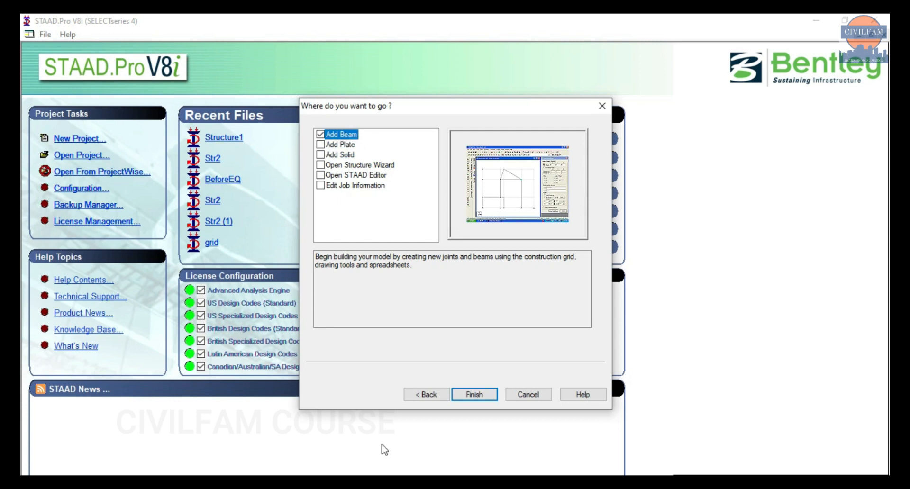
pyautogui.click(426, 395)
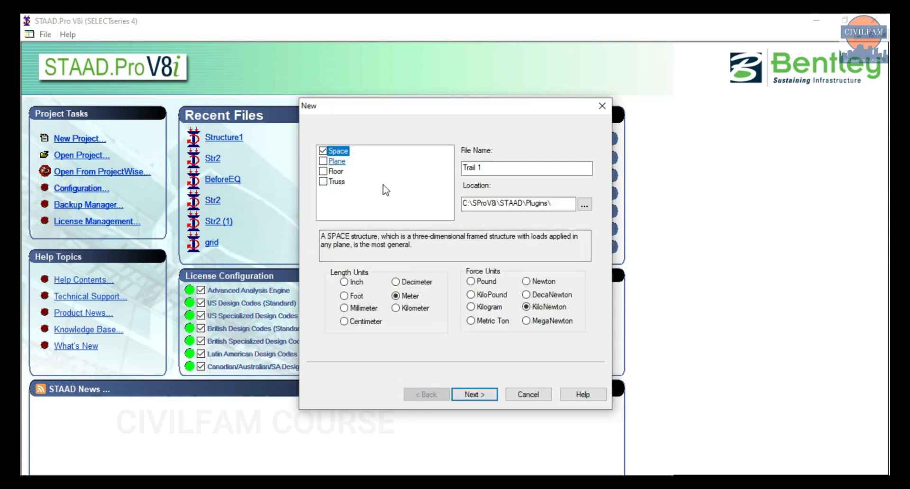
pyautogui.click(474, 395)
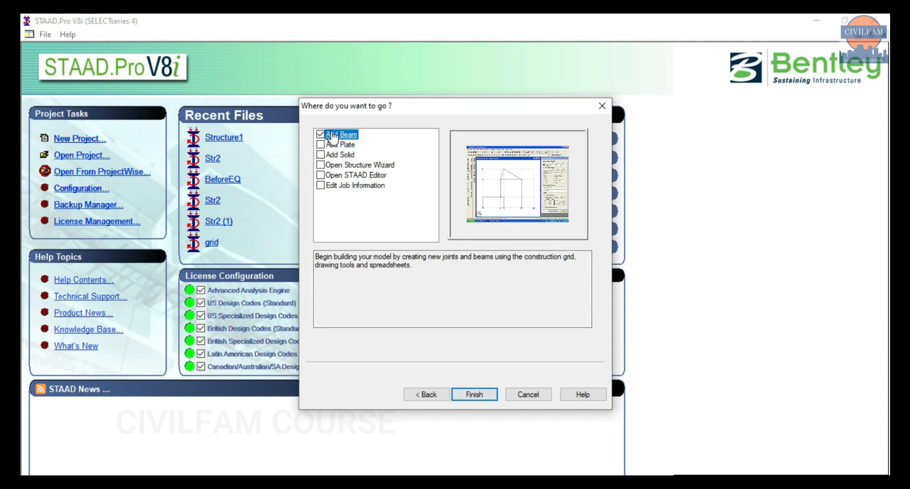
# - Finish the new-project setup to open the model workspace, and close the Snap Node/Beam grid window
pyautogui.click(474, 397)
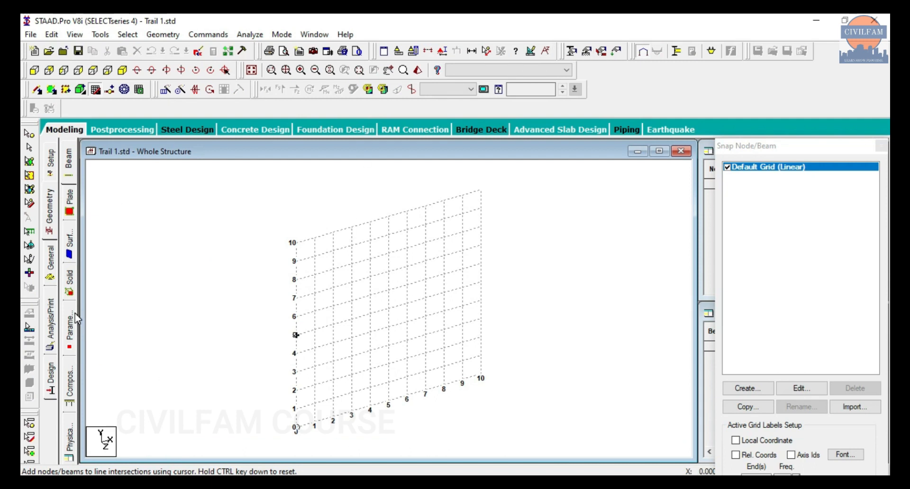
pyautogui.moveTo(761, 148); pyautogui.dragTo(766, 98)
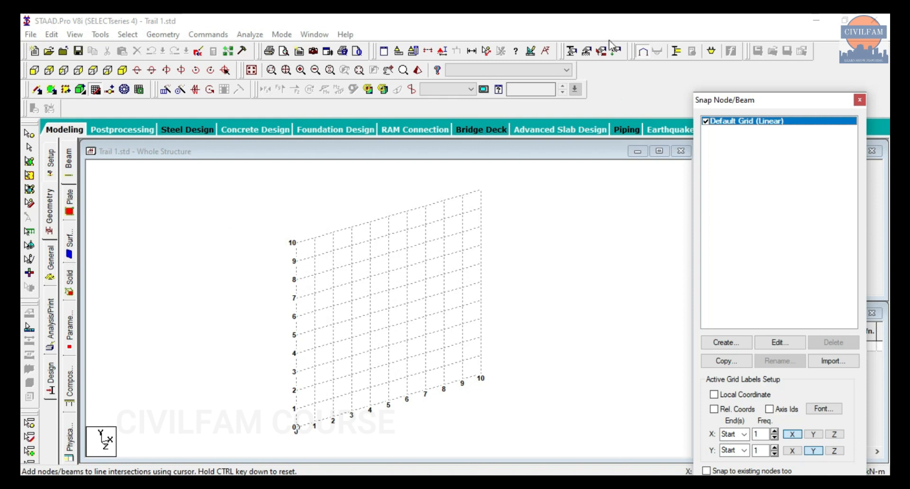
pyautogui.click(602, 18)
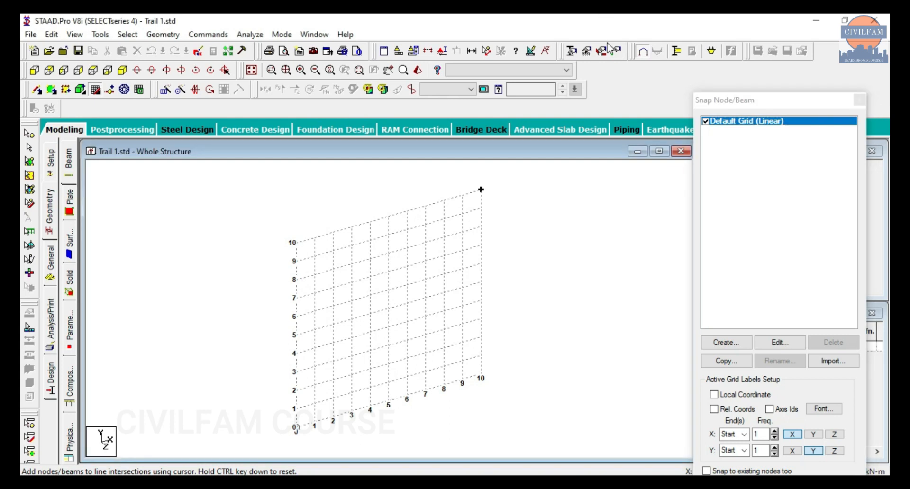
pyautogui.click(858, 100)
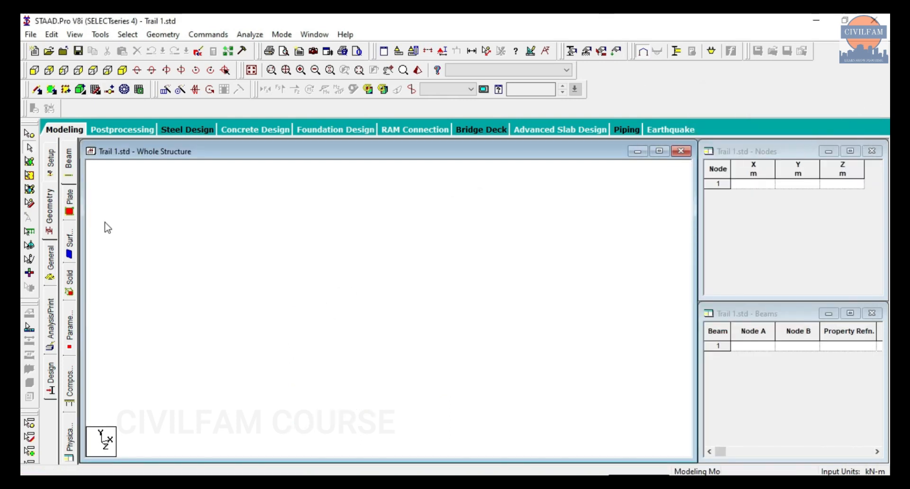
pyautogui.click(52, 218)
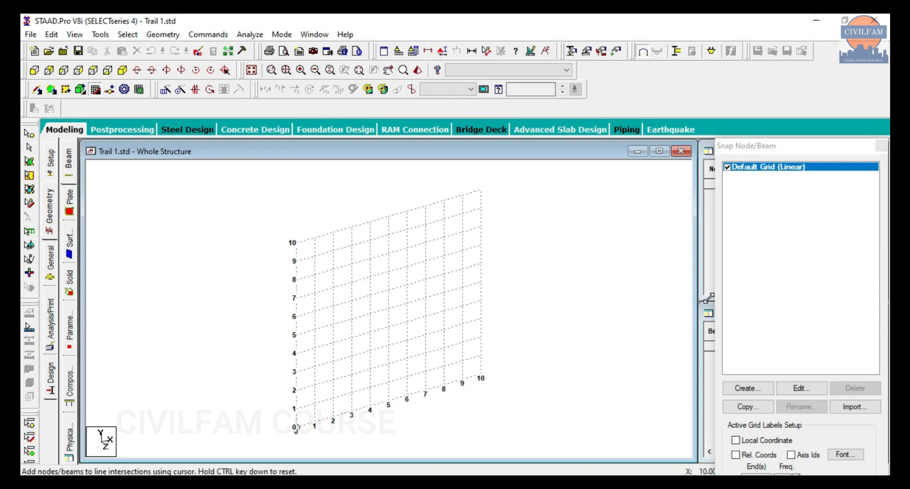
pyautogui.click(881, 143)
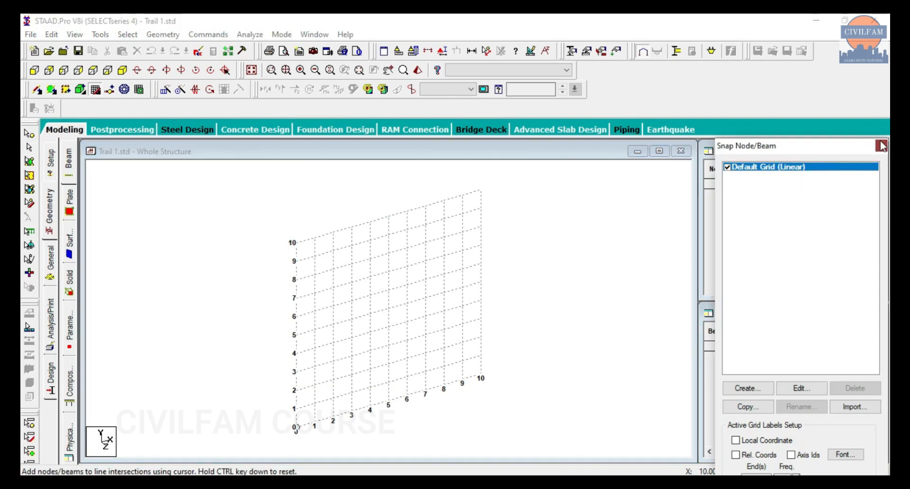
pyautogui.click(881, 145)
pyautogui.click(883, 147)
pyautogui.click(878, 305)
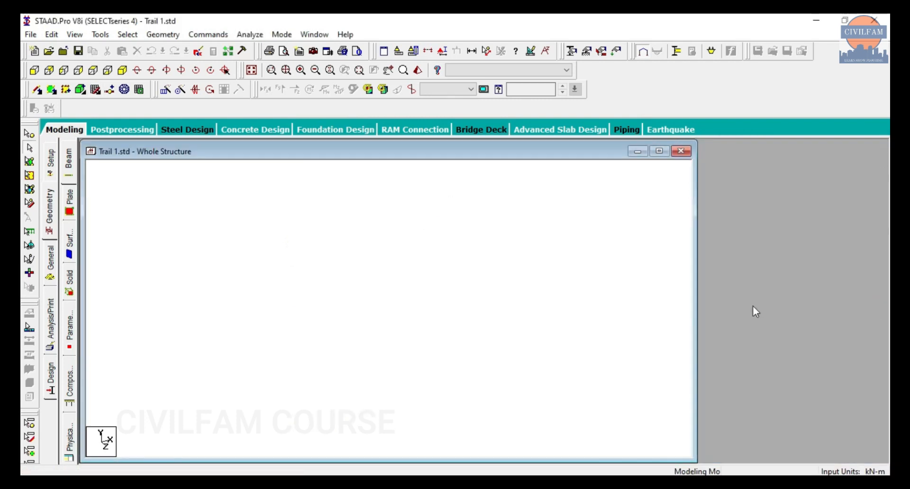
# - Reopen the beam geometry page, move the Snap Node/Beam window clear of the drawing grid, and check the Default Grid's linear settings
pyautogui.click(52, 218)
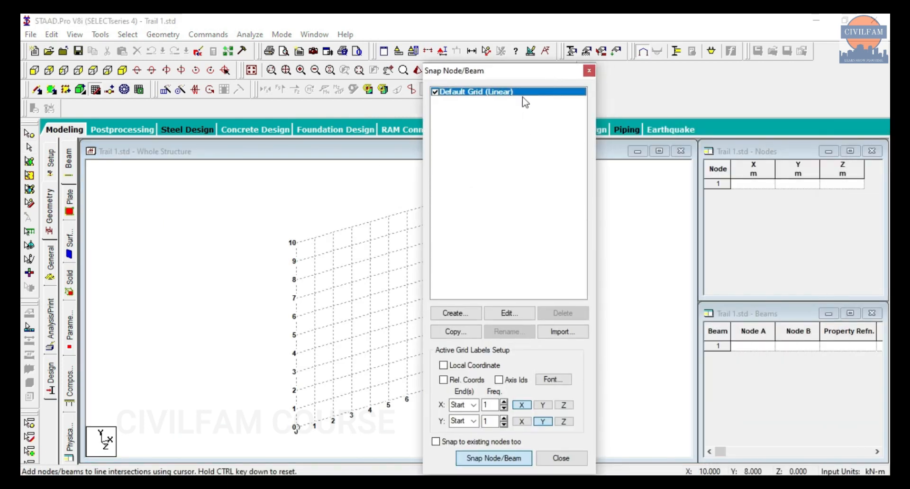
pyautogui.moveTo(529, 71); pyautogui.dragTo(793, 89)
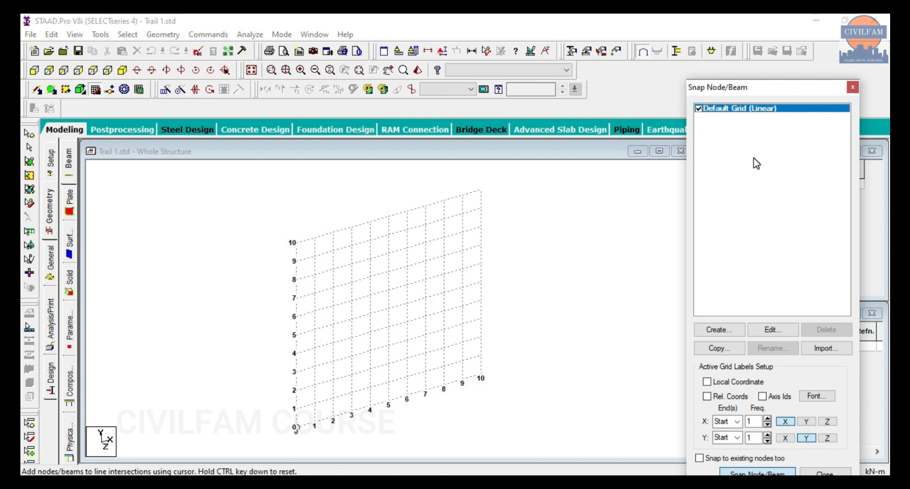
pyautogui.click(617, 106)
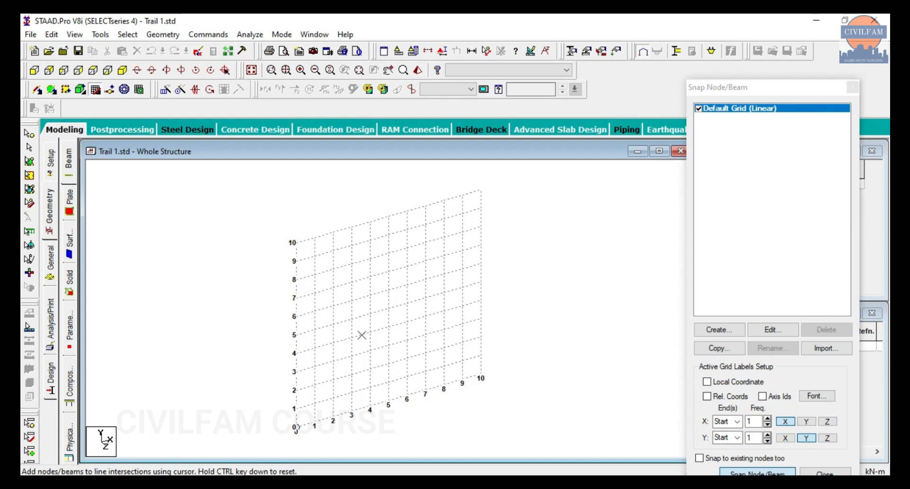
pyautogui.moveTo(823, 92); pyautogui.dragTo(478, 68)
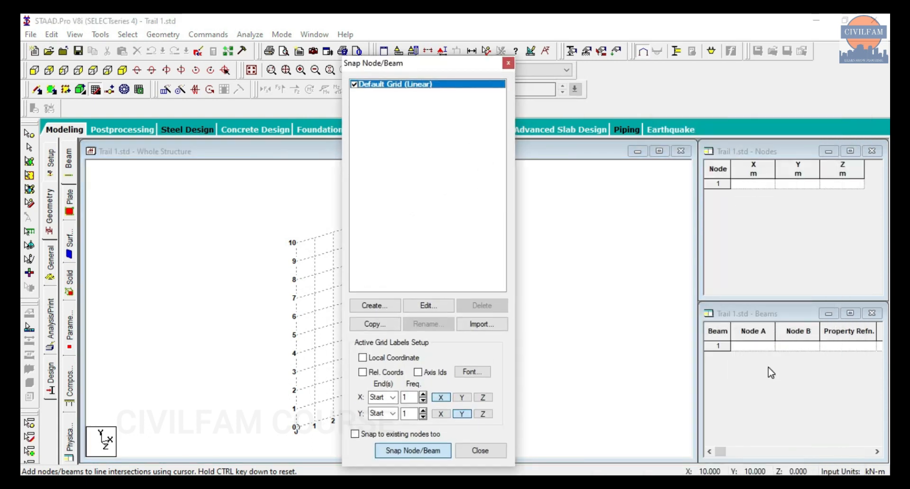
pyautogui.moveTo(418, 72); pyautogui.dragTo(703, 41)
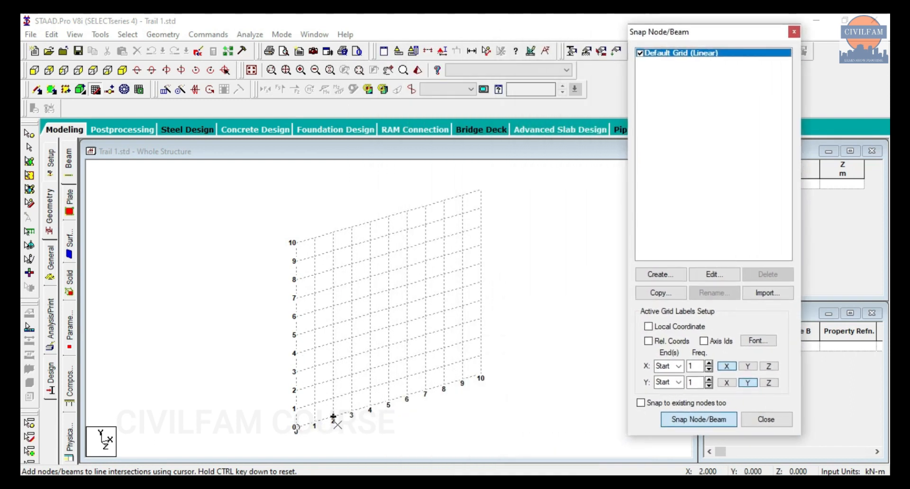
pyautogui.click(713, 274)
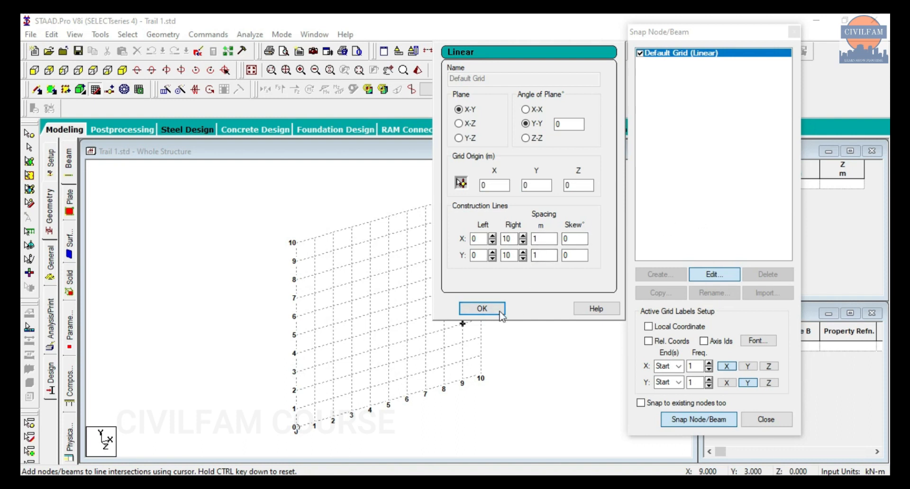
pyautogui.click(482, 308)
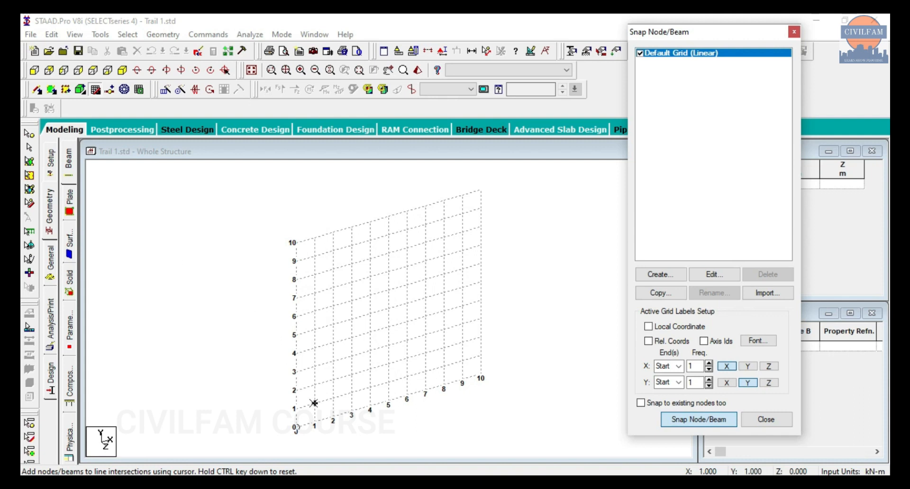
# - Draw three connected beams on the grid through X 1, 2, 5 and 8 m, all at Y 1 m and Z 0
pyautogui.click(314, 403)
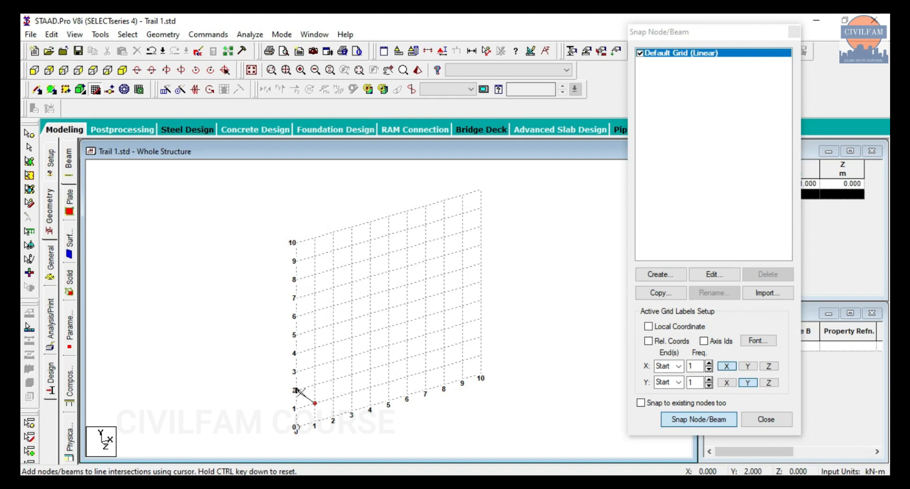
pyautogui.click(334, 398)
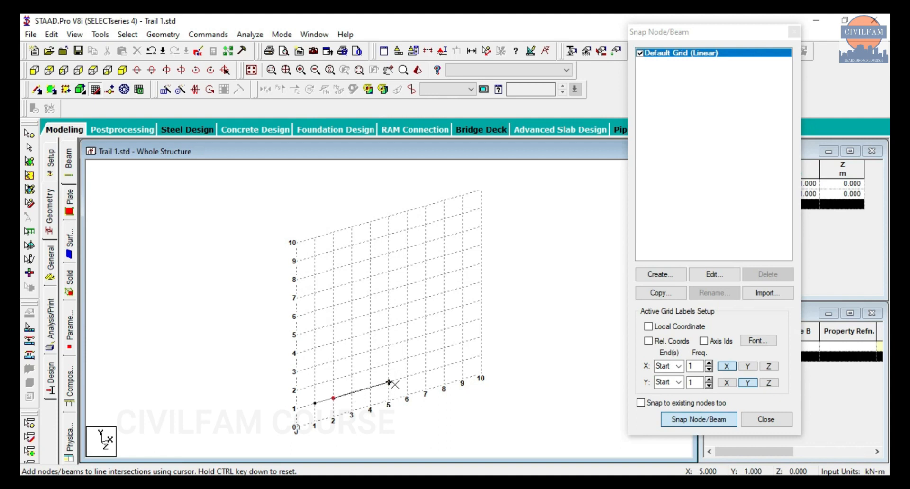
pyautogui.click(389, 383)
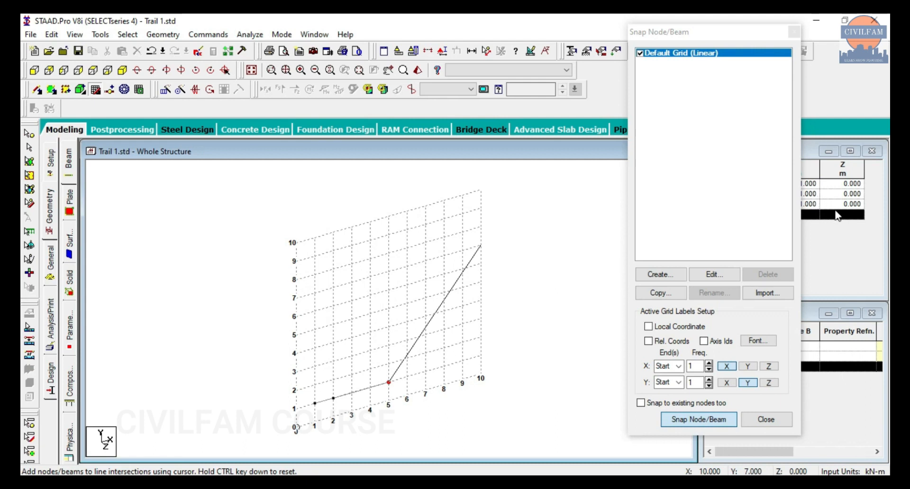
pyautogui.moveTo(733, 33); pyautogui.dragTo(686, 53)
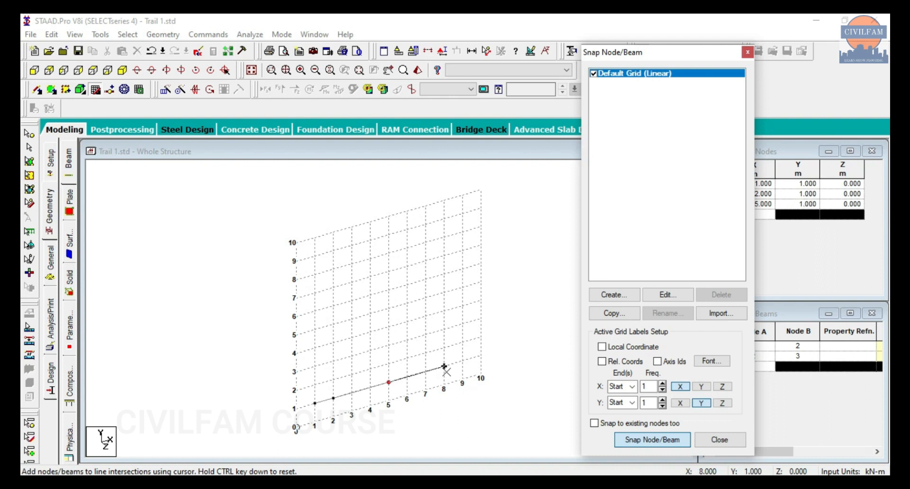
pyautogui.click(446, 367)
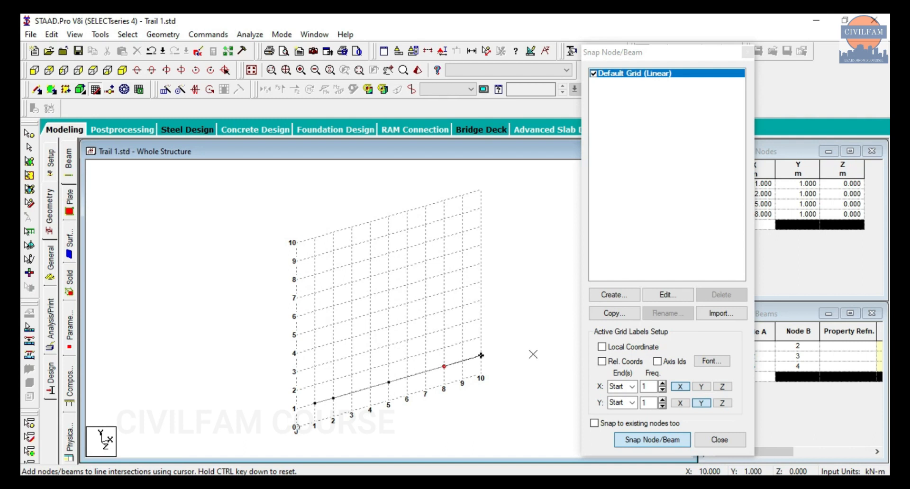
pyautogui.press('Escape')
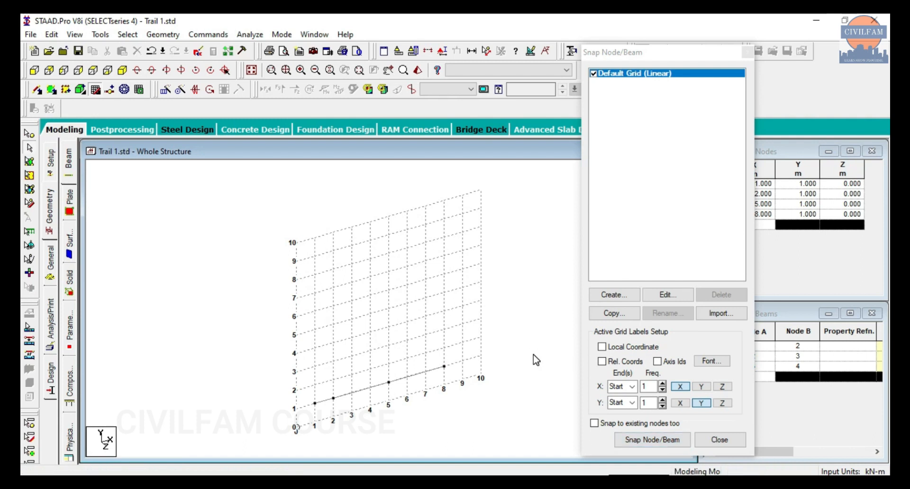
# - Close the Snap Node/Beam grid so that only the drawn beams and the node and beam tables are displayed
pyautogui.click(345, 334)
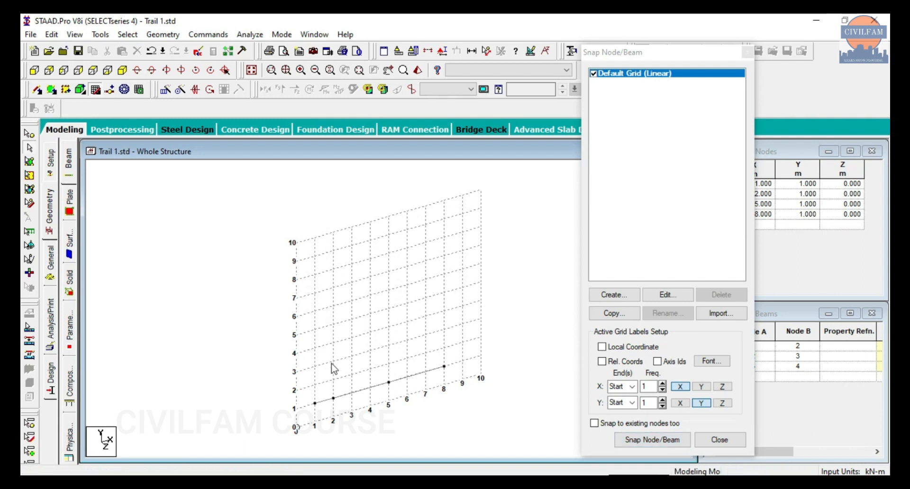
pyautogui.click(29, 134)
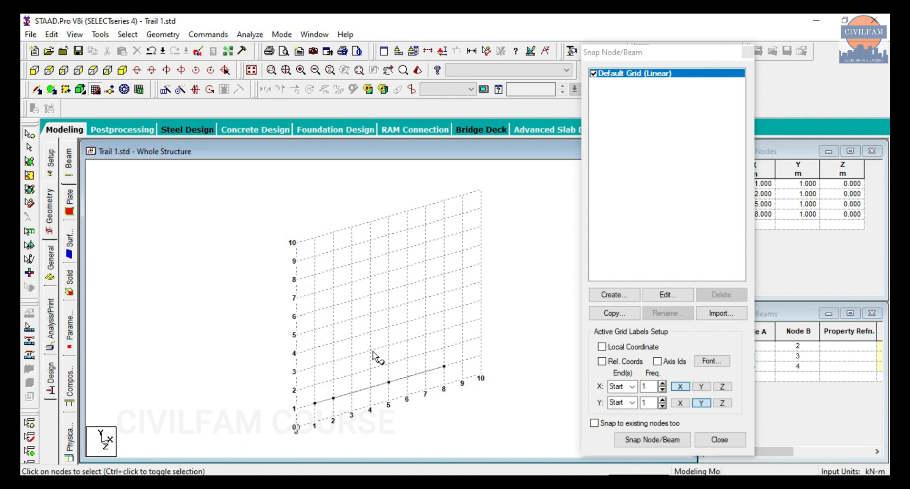
pyautogui.click(603, 228)
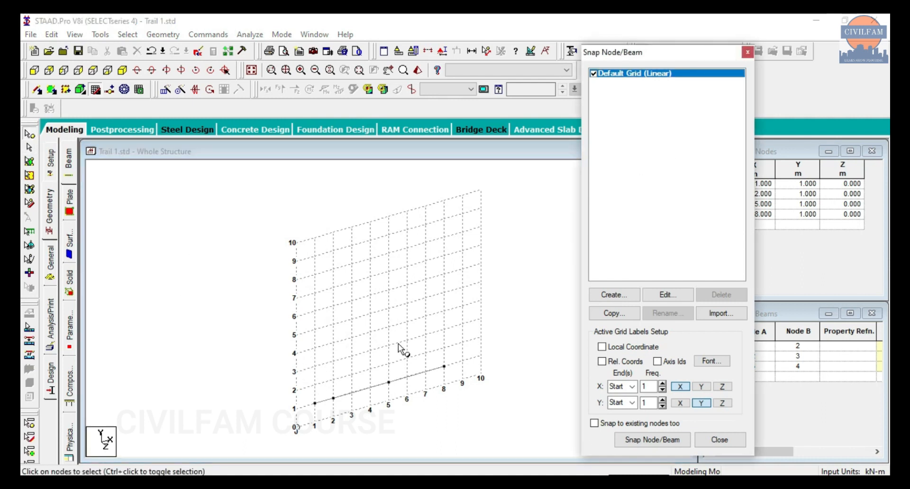
pyautogui.press('Escape')
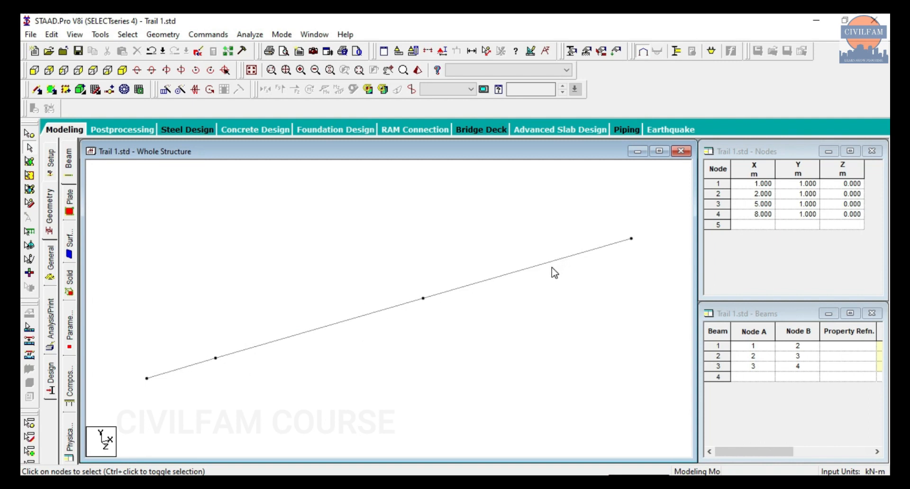
pyautogui.click(50, 214)
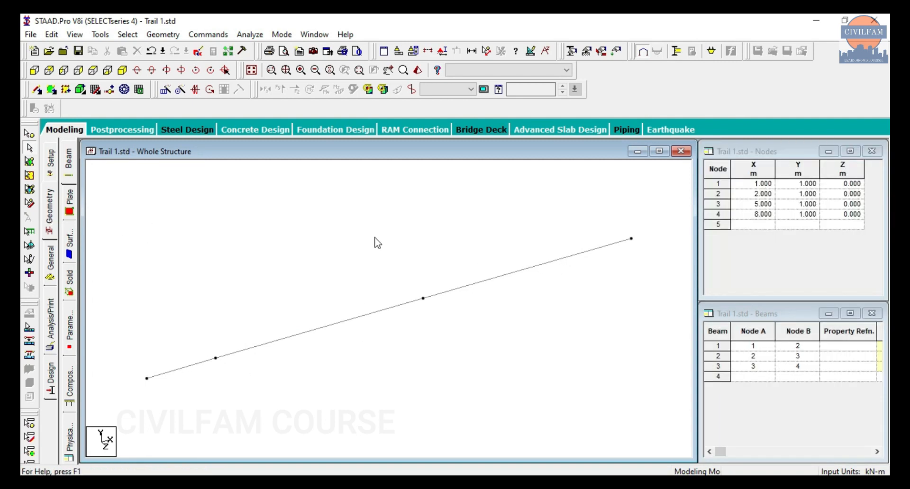
pyautogui.scroll(-1, 299, 295)
pyautogui.scroll(-1, 456, 287)
pyautogui.click(50, 207)
# - Add a fifth node with X set to 10 m in the node table
pyautogui.click(757, 224)
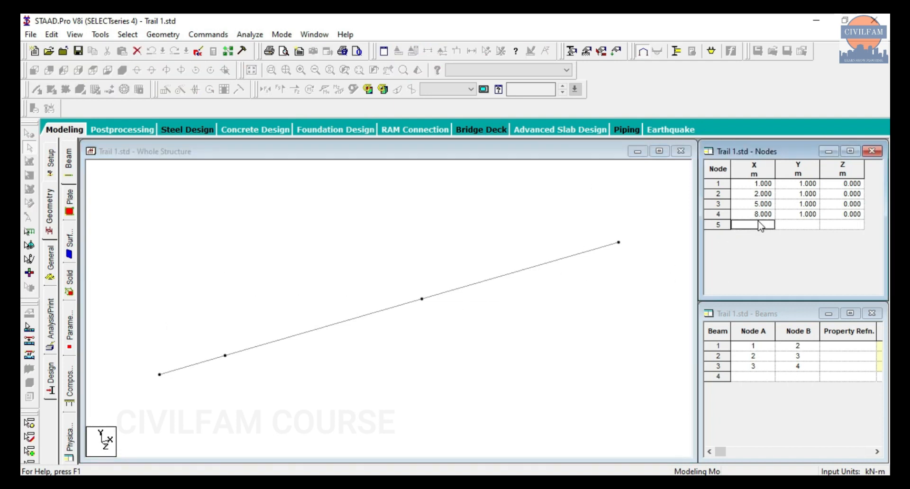
pyautogui.write('10')
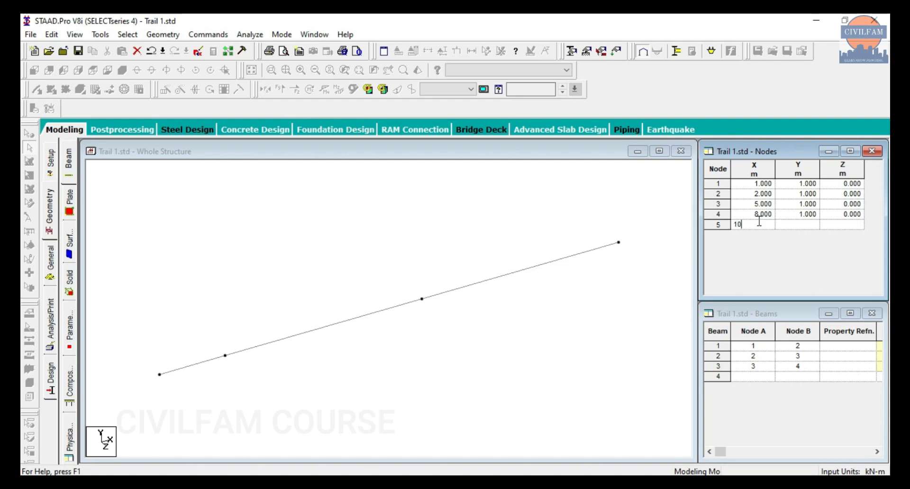
pyautogui.press('Tab')
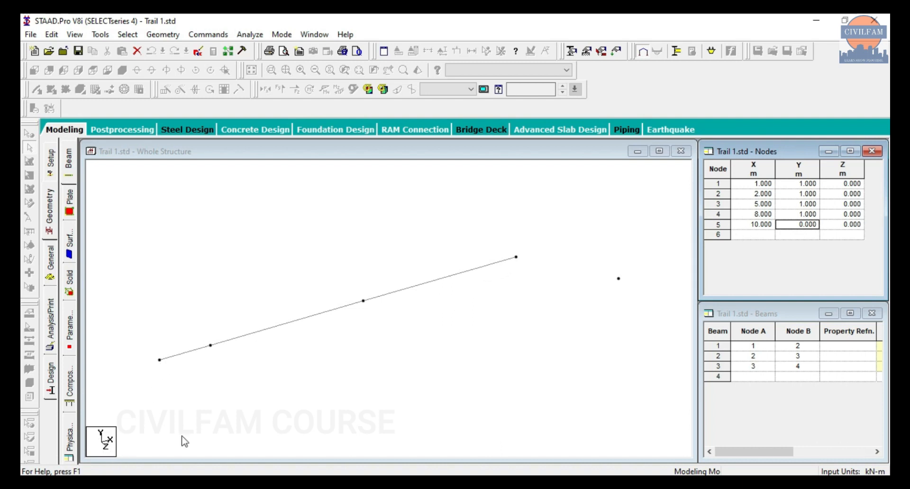
pyautogui.click(180, 236)
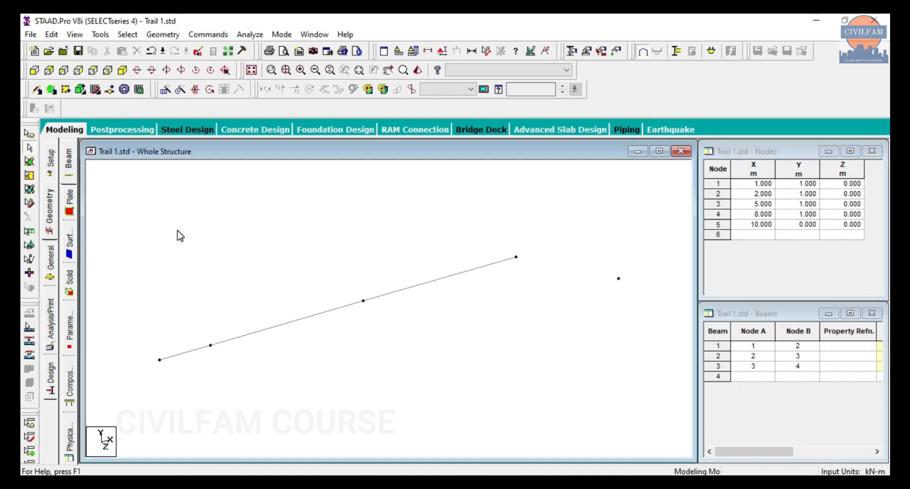
# - View the model from the front, back and side and in isometric, and return to the view from +Z
pyautogui.click(33, 70)
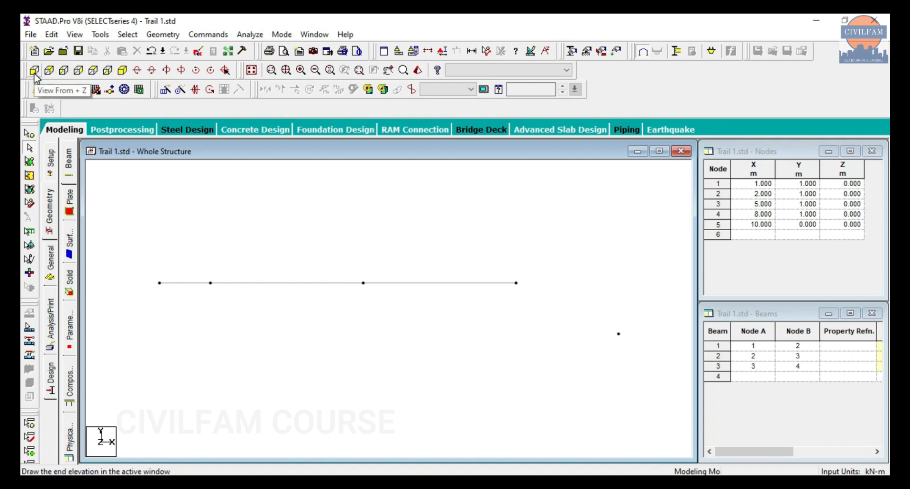
pyautogui.click(49, 71)
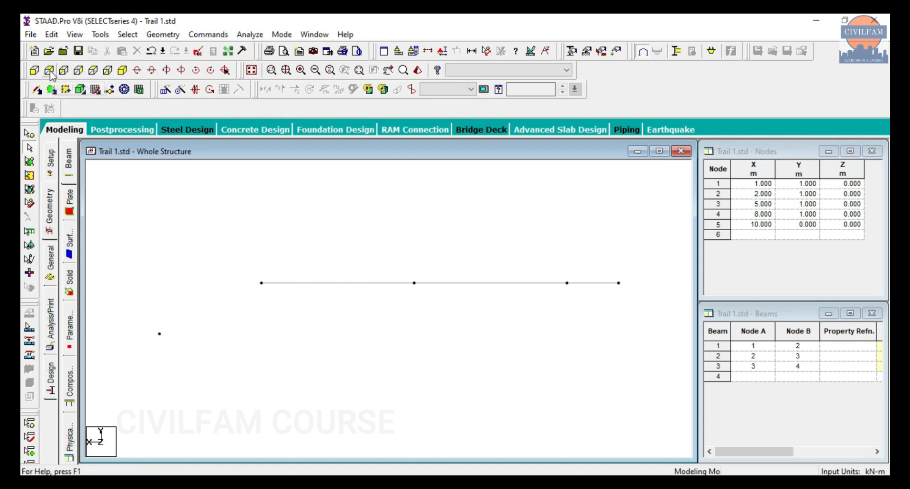
pyautogui.click(63, 71)
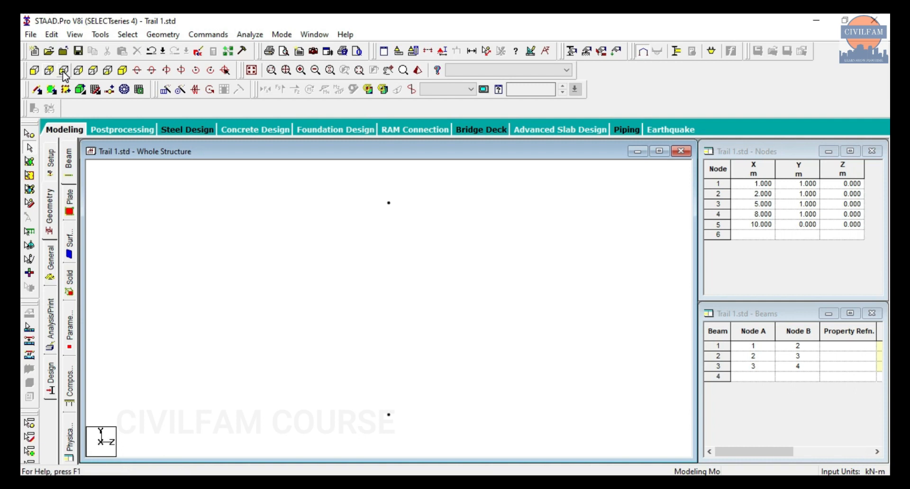
pyautogui.click(80, 70)
pyautogui.click(93, 70)
pyautogui.click(116, 71)
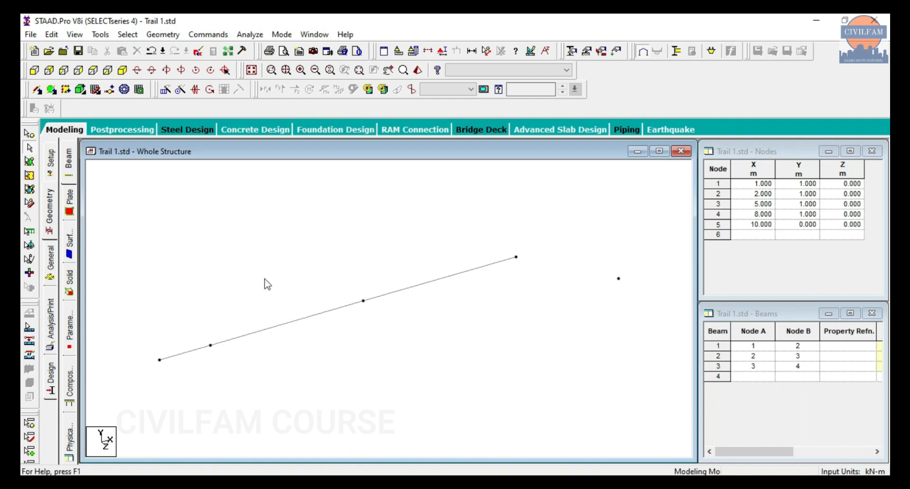
pyautogui.click(33, 70)
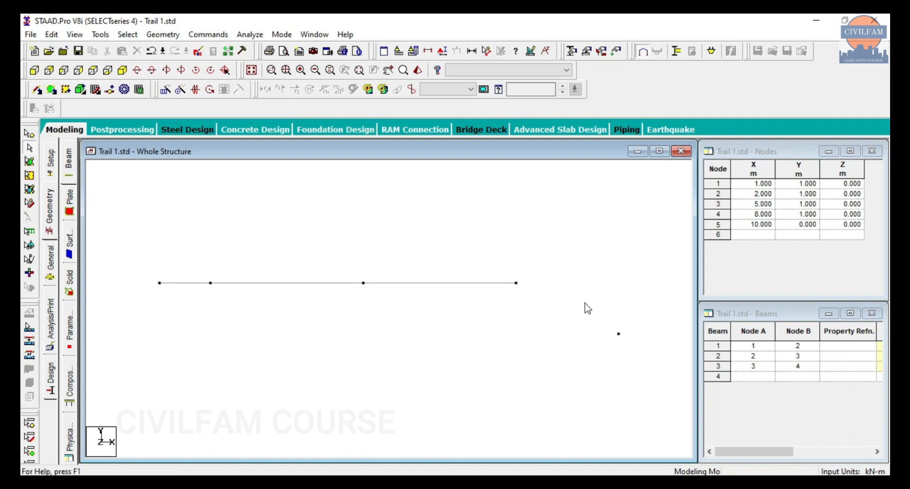
# - Set the Y coordinate of node 5 to 1 m in the node table
pyautogui.click(806, 226)
pyautogui.write('1')
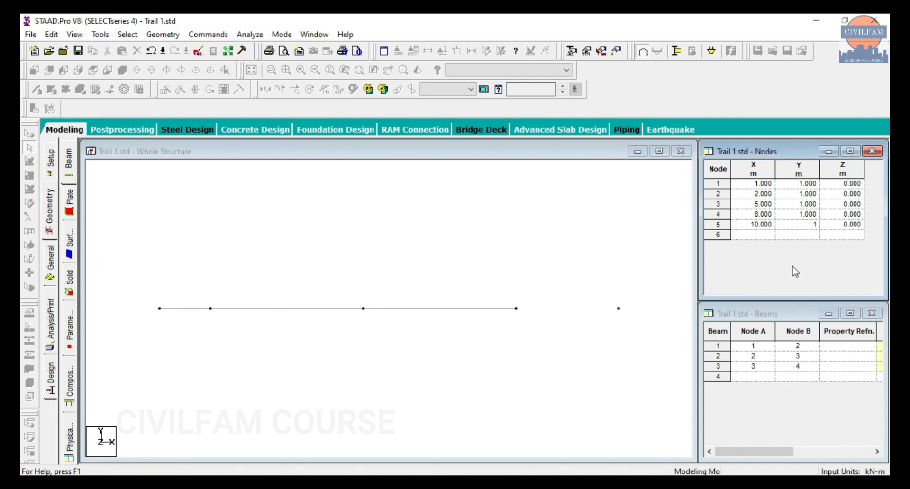
# - Add a beam connecting node 4 to node 5 in the model
pyautogui.click(763, 235)
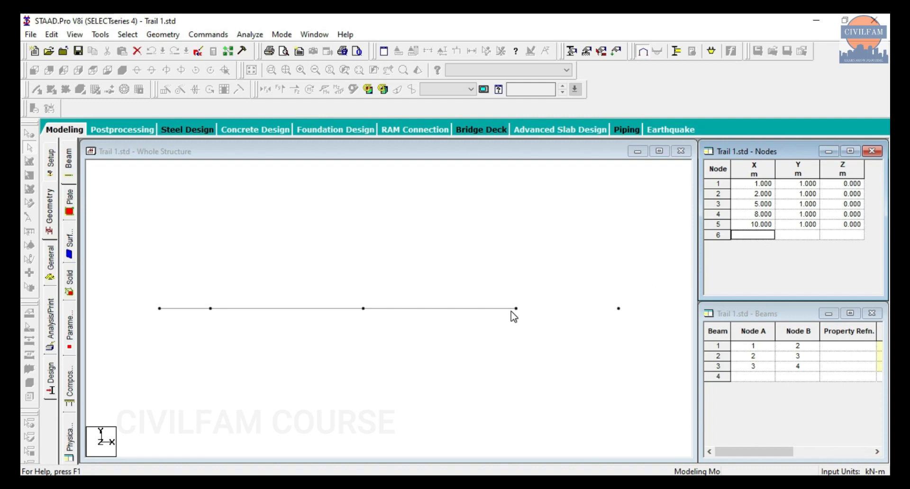
pyautogui.click(351, 256)
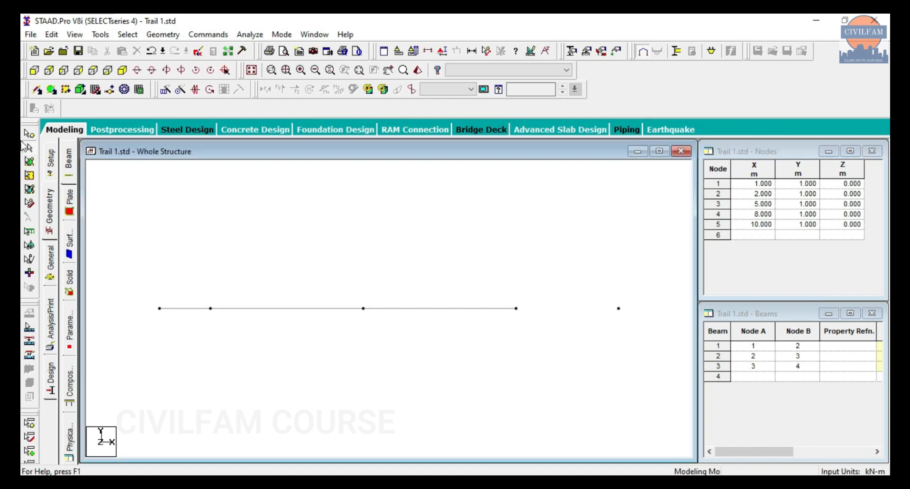
pyautogui.click(37, 89)
pyautogui.moveTo(516, 308); pyautogui.dragTo(624, 308)
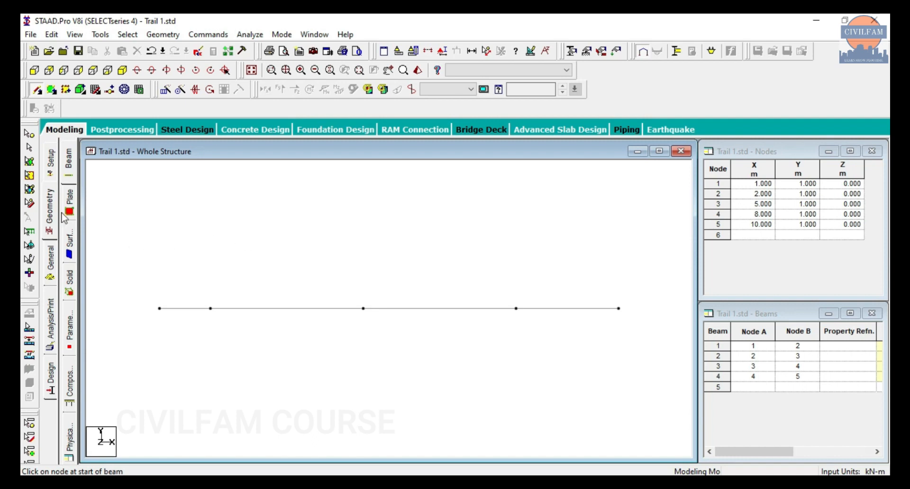
pyautogui.click(29, 134)
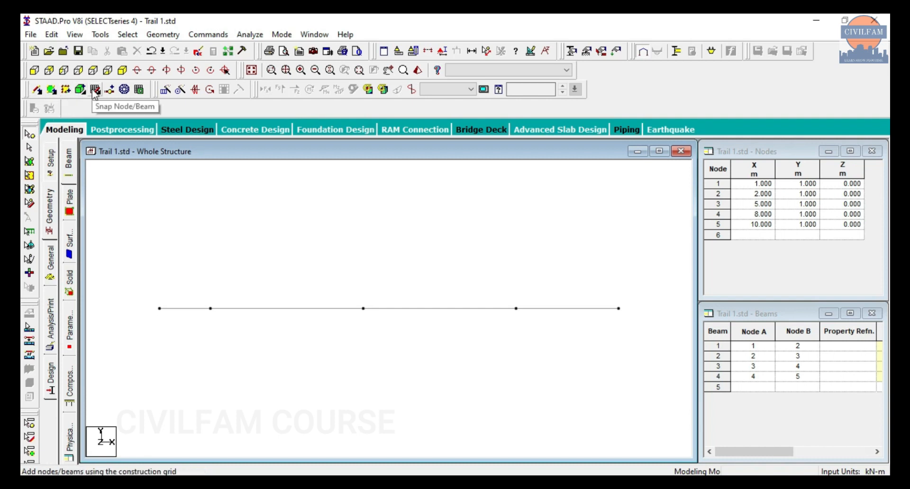
# - Display the whole structure in isometric view
pyautogui.click(109, 90)
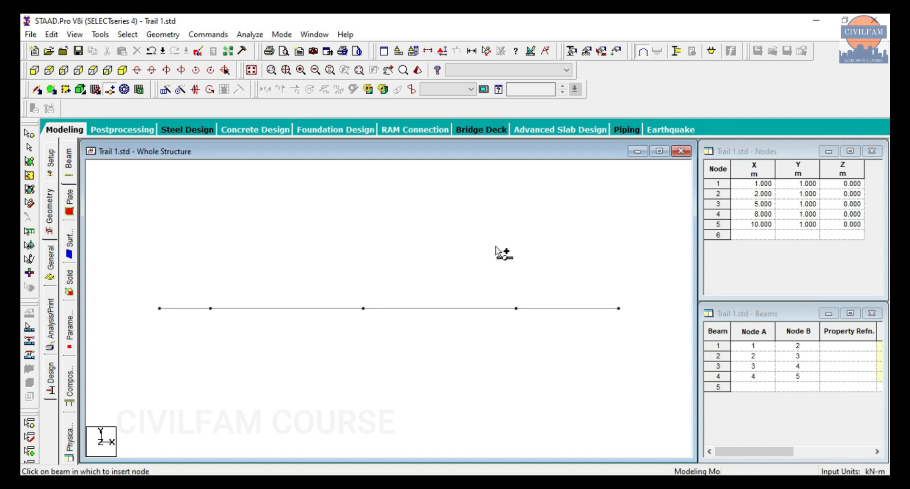
pyautogui.click(29, 134)
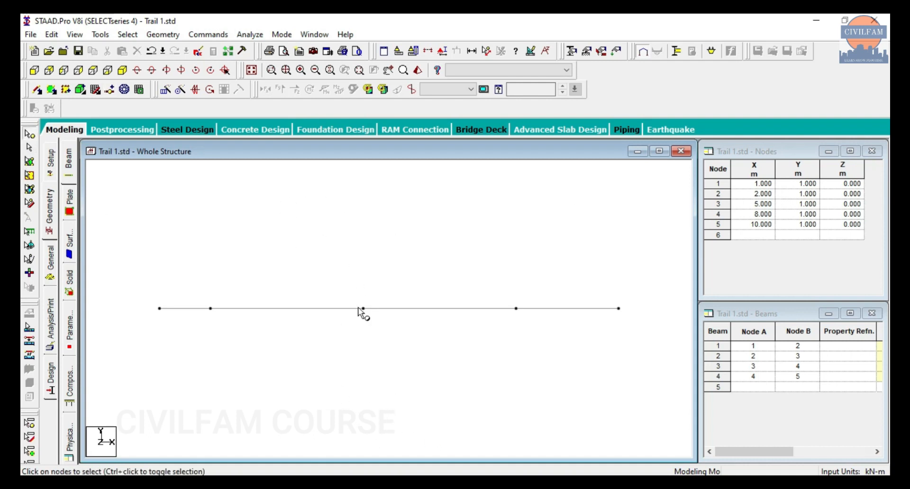
pyautogui.click(123, 70)
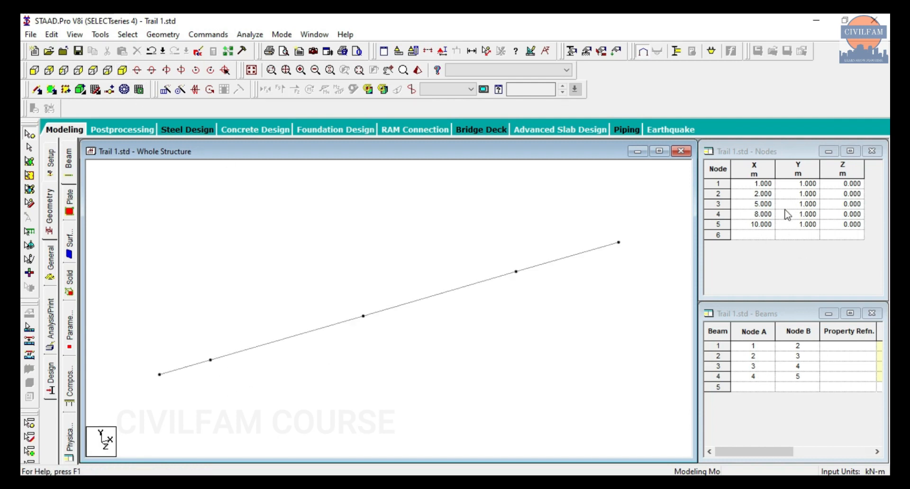
# - Add a sixth node at X 12 m, Y 4 m and Z 4 m in the node table
pyautogui.click(761, 236)
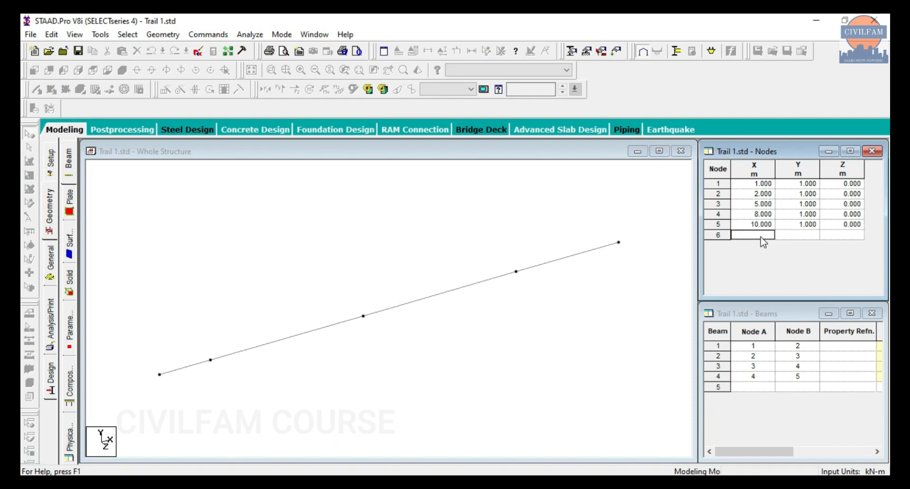
pyautogui.write('12')
pyautogui.click(813, 233)
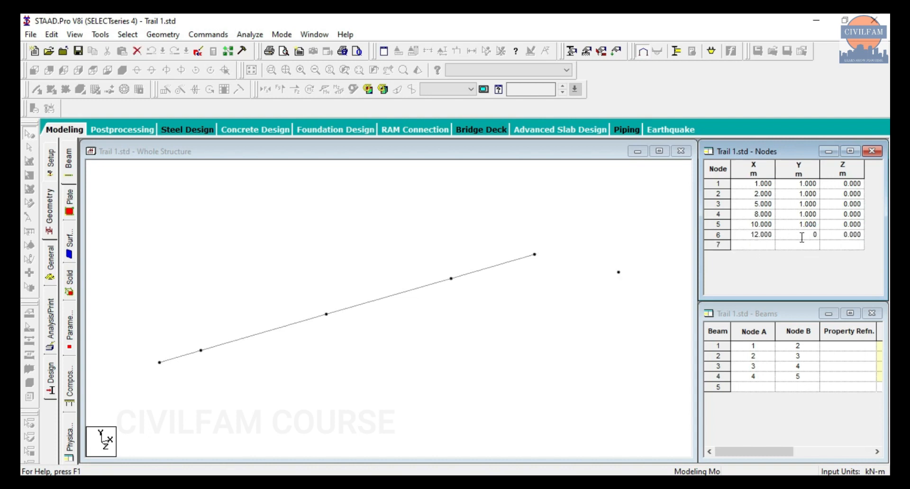
pyautogui.press('BackSpace')
pyautogui.write('4')
pyautogui.click(848, 248)
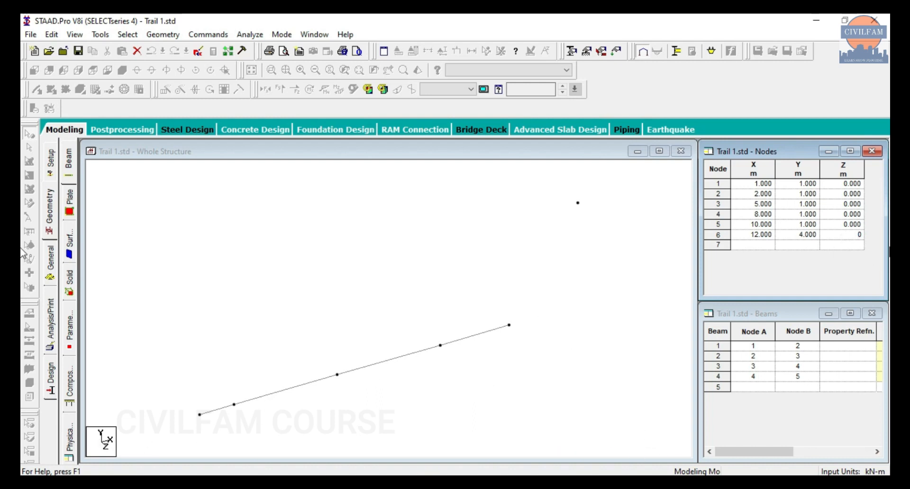
pyautogui.click(849, 233)
pyautogui.write('4')
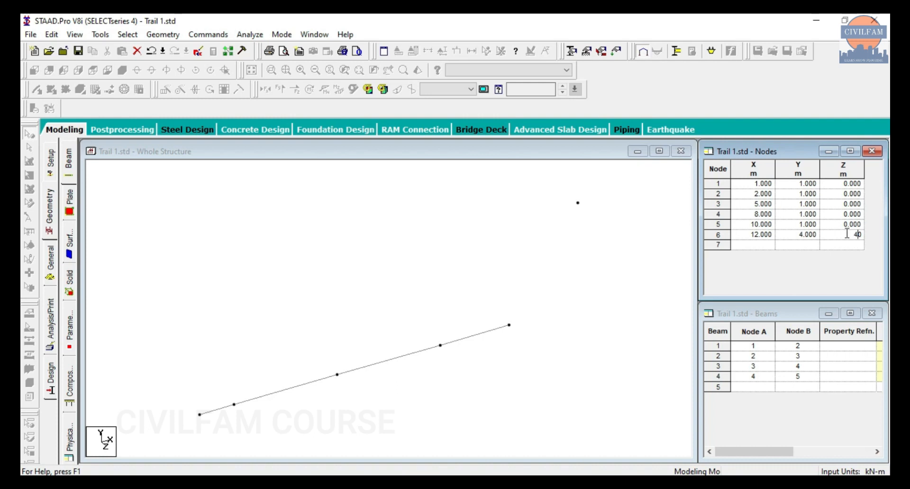
pyautogui.write('.')
pyautogui.press('Return')
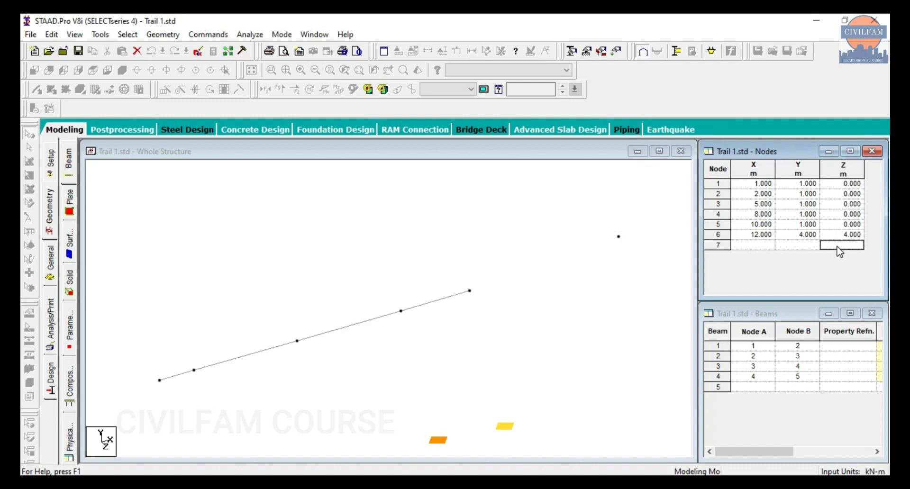
# - Add a beam from node 5 to node 6
pyautogui.click(85, 161)
pyautogui.click(38, 89)
pyautogui.moveTo(469, 291); pyautogui.dragTo(618, 236)
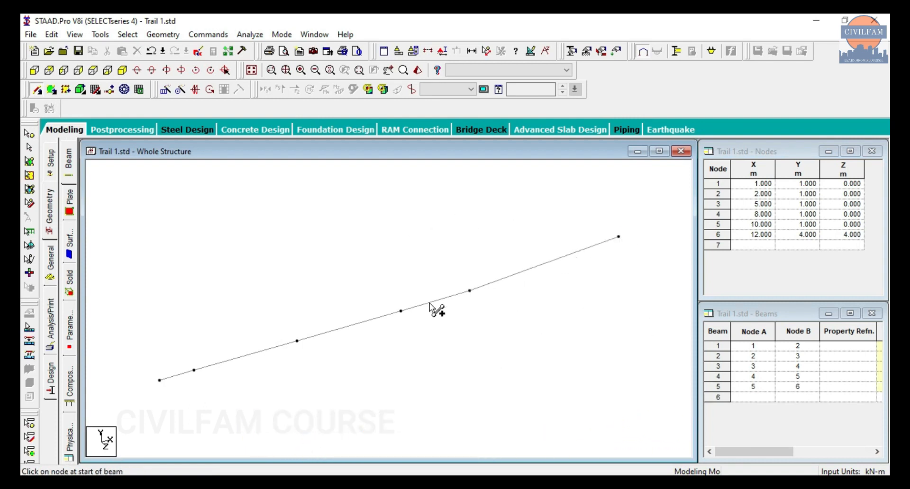
# - Undo the beam to node 6 and the creation of the sixth node, and leave beam drawing
pyautogui.hotkey('ctrl', 'z')
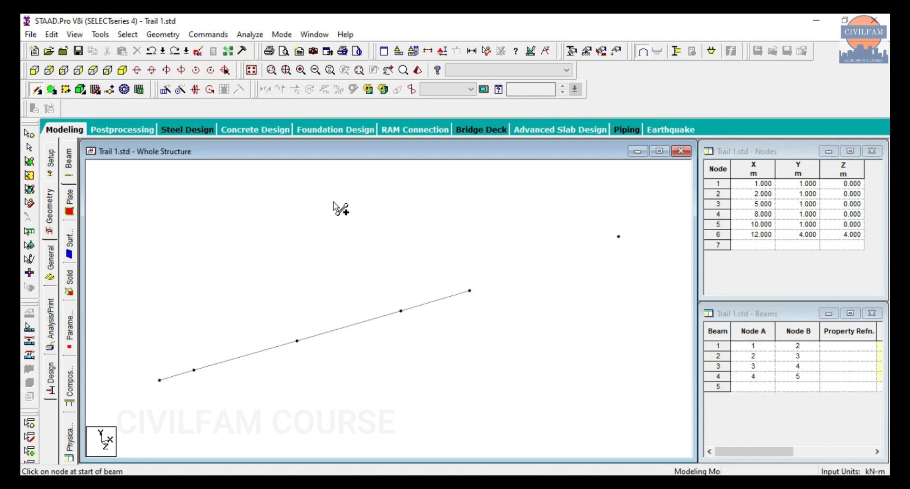
pyautogui.hotkey('ctrl', 'z')
pyautogui.hotkey('ctrl', 'z')
pyautogui.hotkey('ctrl', 'z')
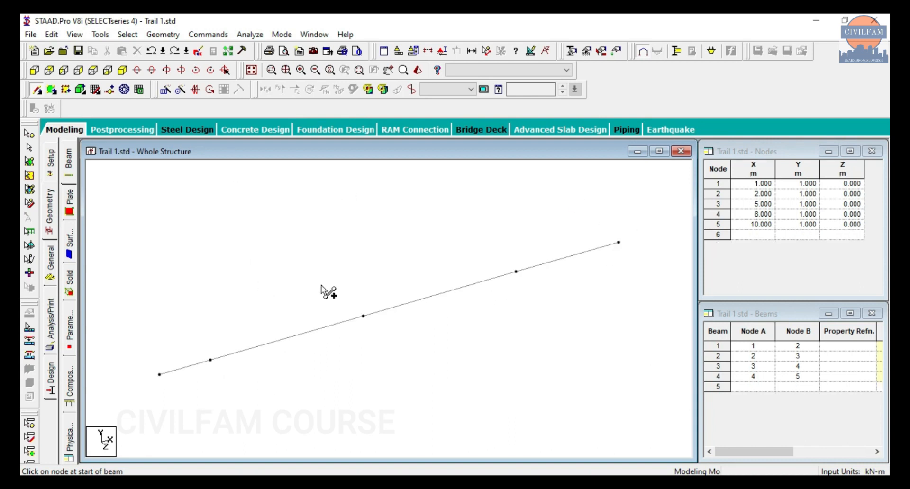
pyautogui.click(37, 90)
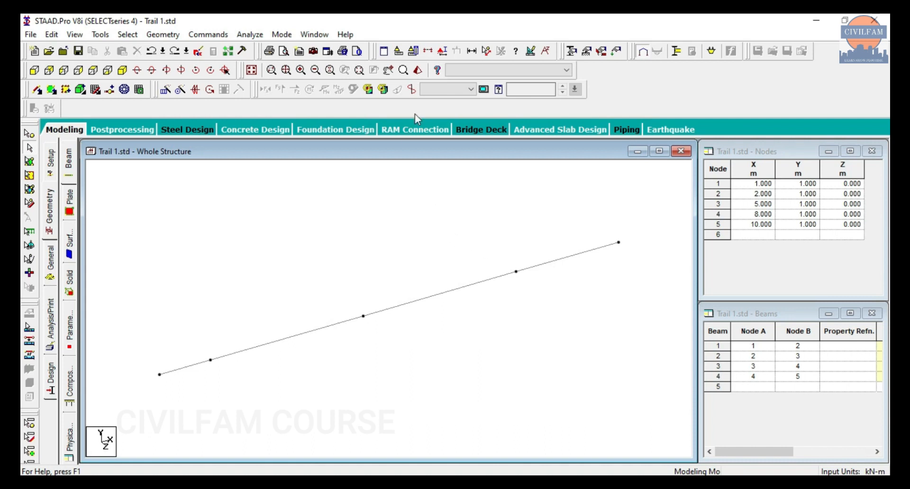
# - Inspect the straight beam line in the 3D rendered view, and close that view
pyautogui.click(417, 71)
pyautogui.scroll(2, 488, 366)
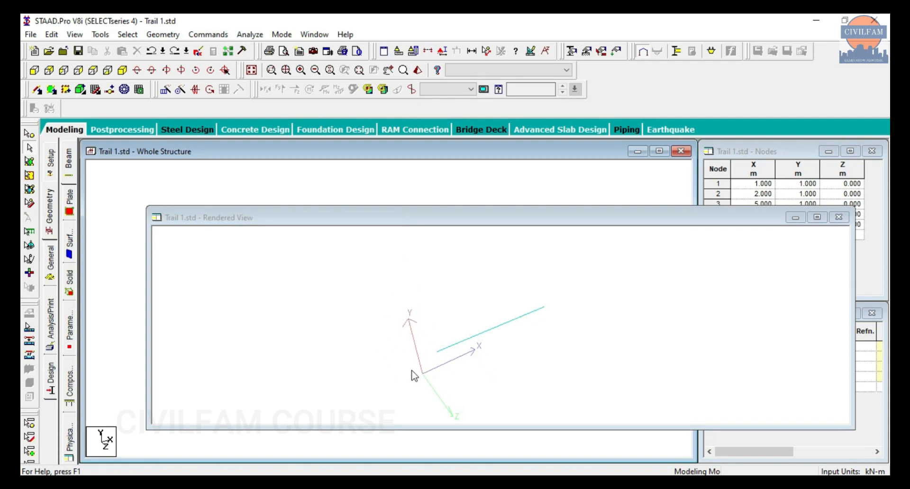
pyautogui.click(838, 217)
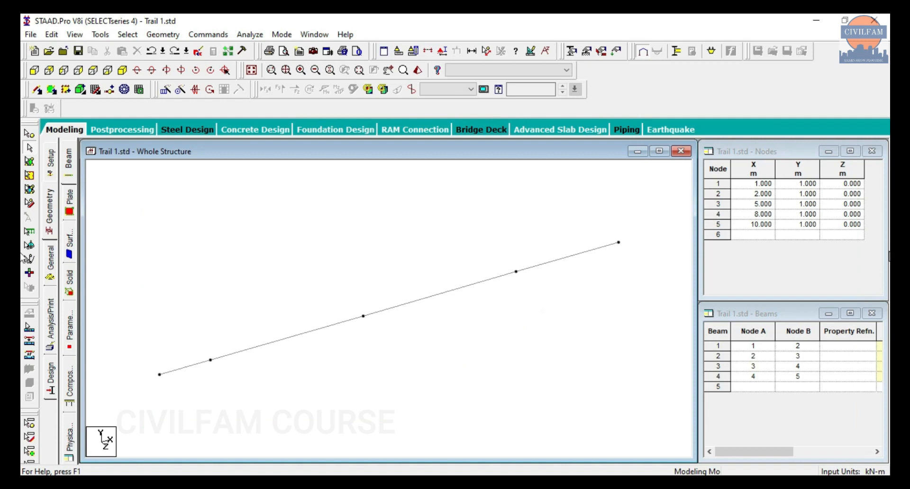
# - Set the Y coordinate of node 4 to 4 m in the node table, declining the auto save
pyautogui.click(811, 215)
pyautogui.click(812, 214)
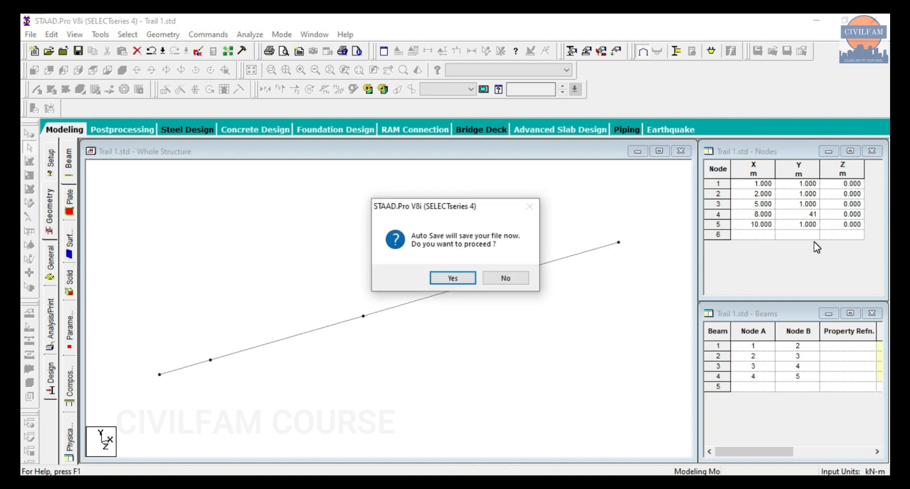
pyautogui.click(518, 280)
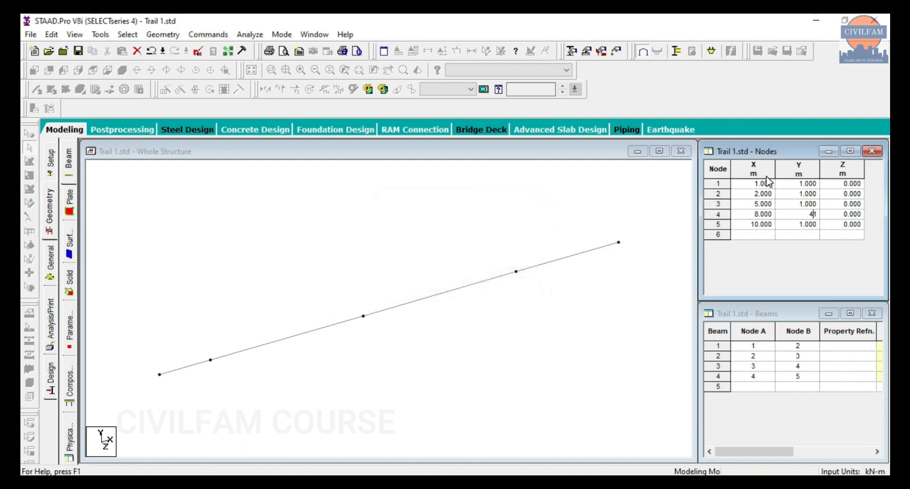
pyautogui.click(786, 258)
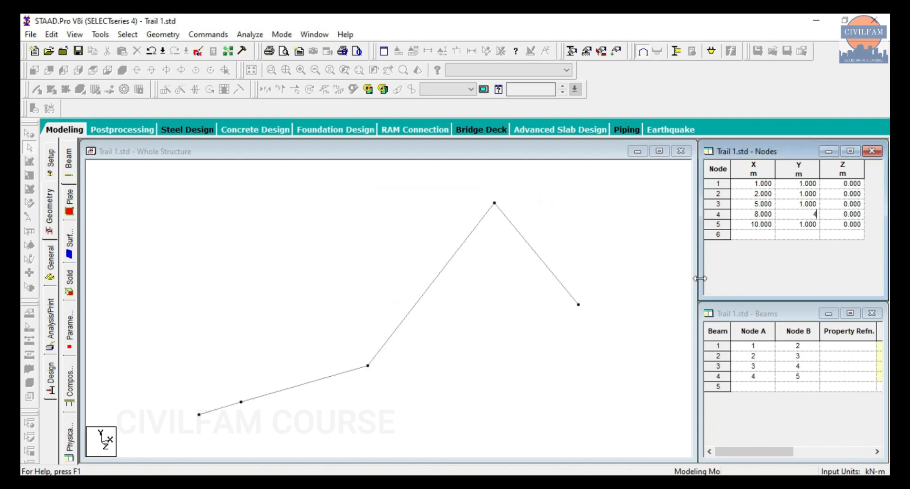
# - Check the raised node 4 in the 3D rendered view, and close that view
pyautogui.click(423, 173)
pyautogui.click(418, 70)
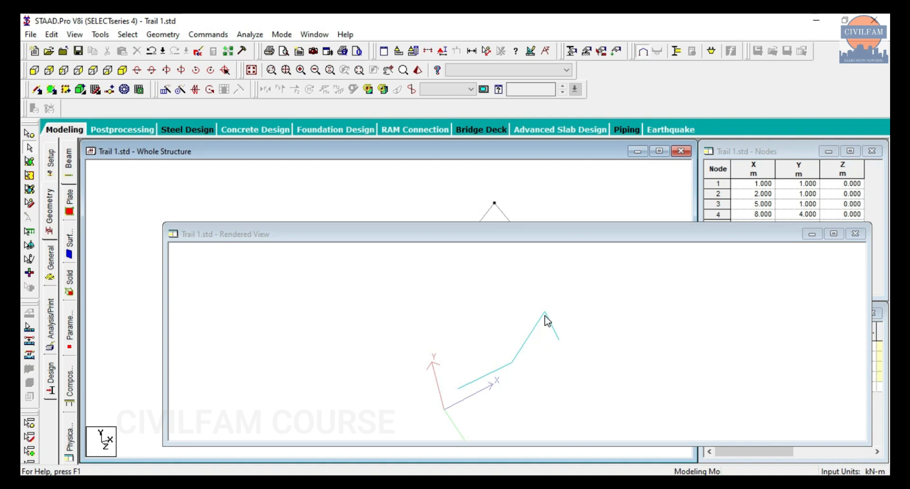
pyautogui.click(860, 237)
pyautogui.click(857, 234)
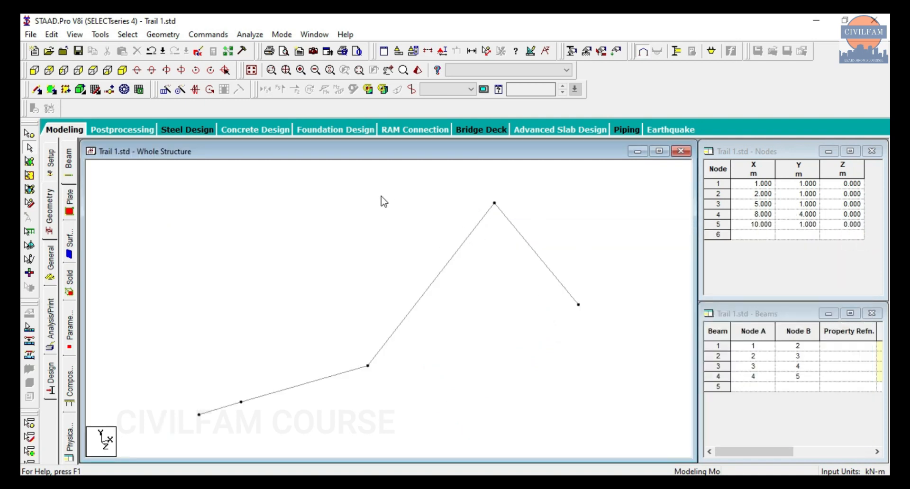
pyautogui.scroll(-5, 383, 202)
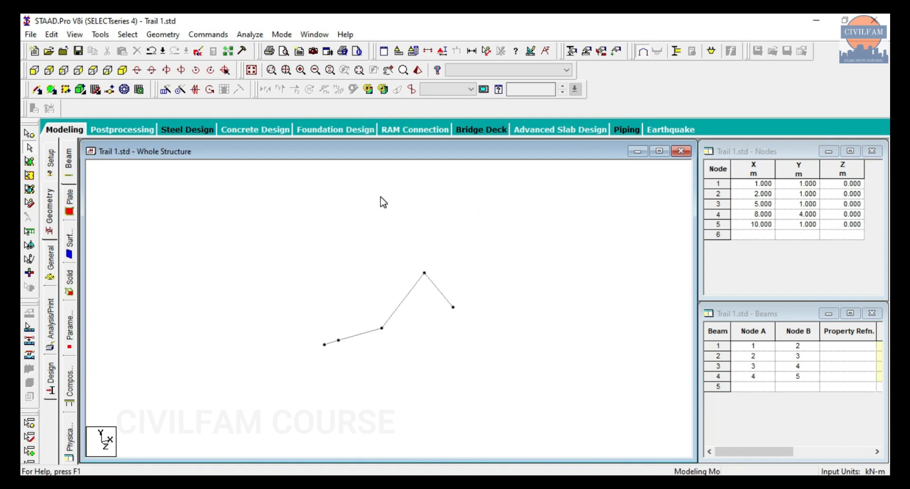
pyautogui.scroll(-2, 383, 202)
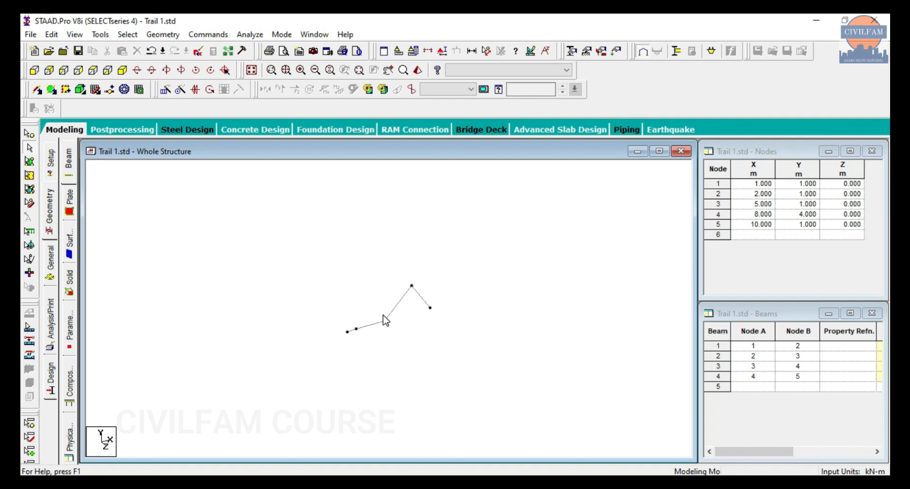
pyautogui.scroll(3, 387, 314)
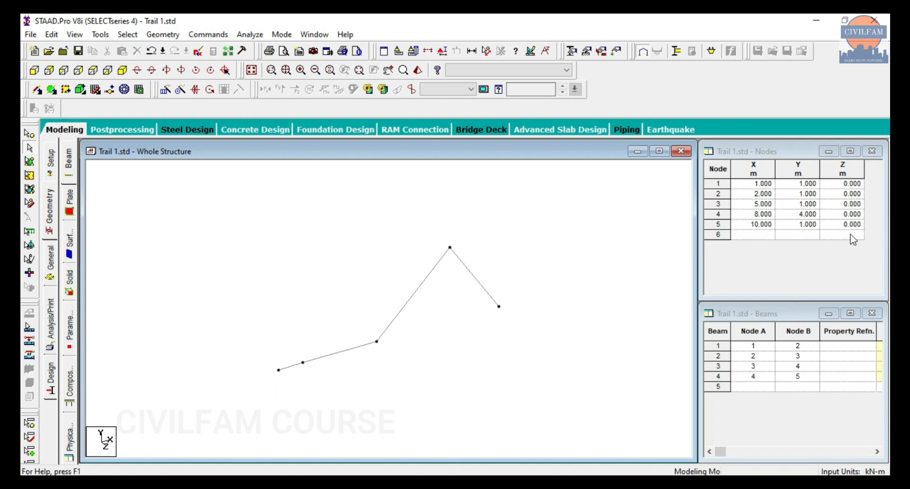
pyautogui.click(757, 235)
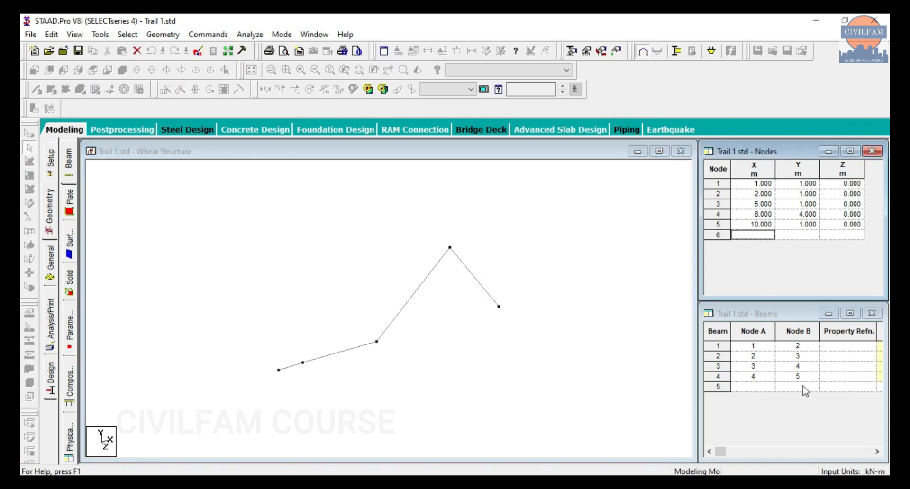
# - Open the General property page with the section properties for the whole structure
pyautogui.click(51, 261)
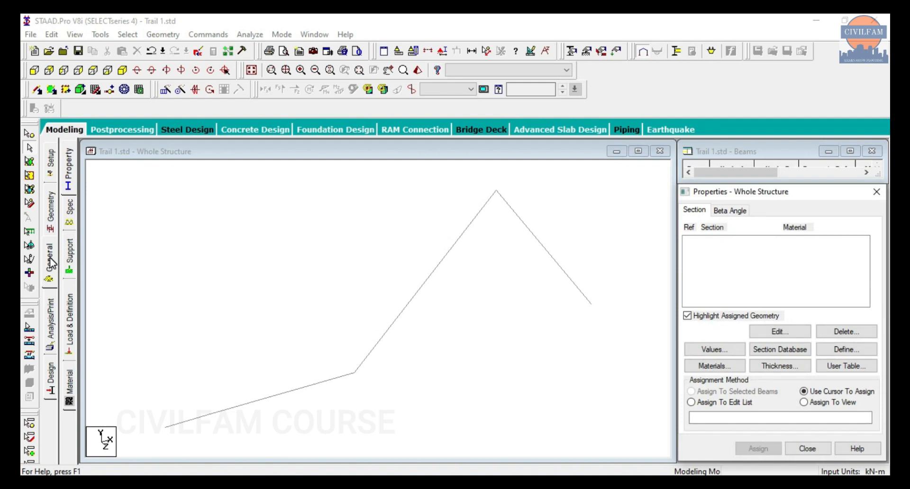
pyautogui.click(49, 208)
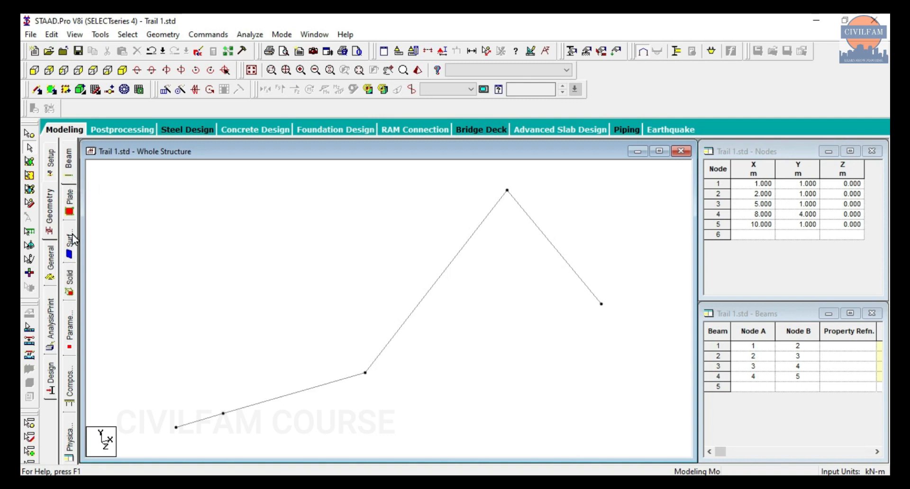
pyautogui.click(50, 274)
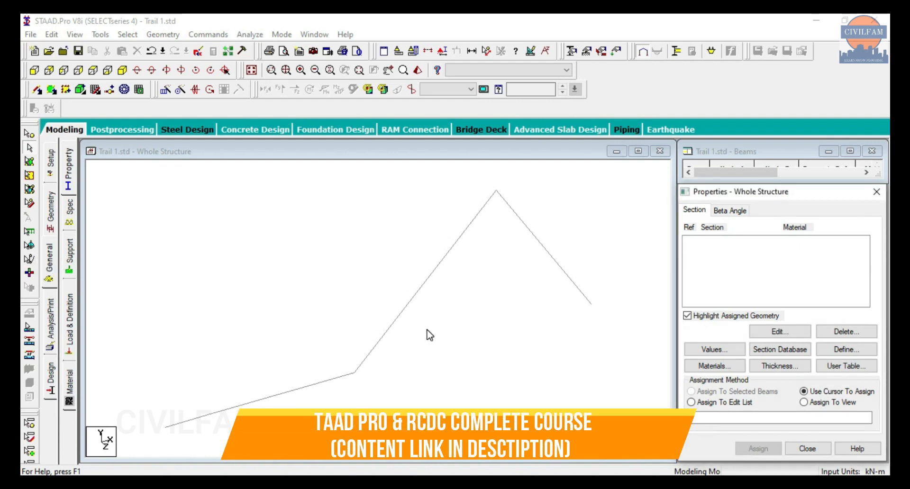
pyautogui.click(70, 172)
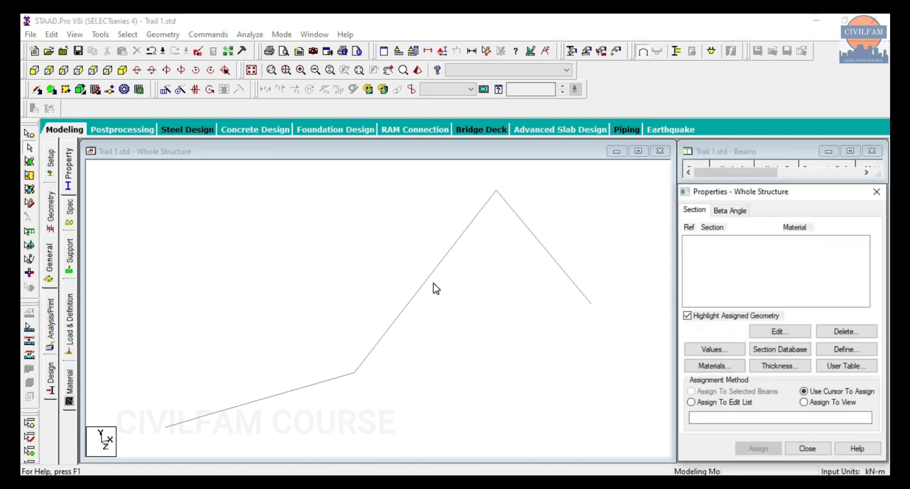
pyautogui.scroll(-5, 433, 283)
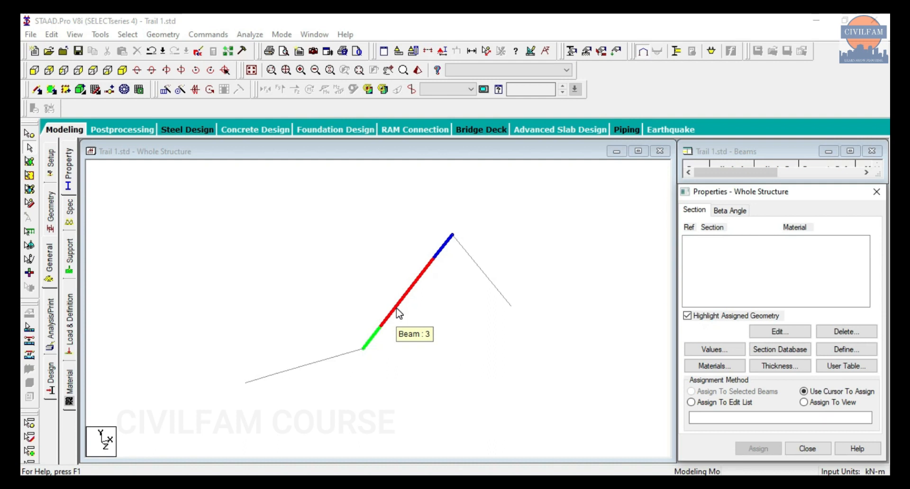
pyautogui.click(242, 222)
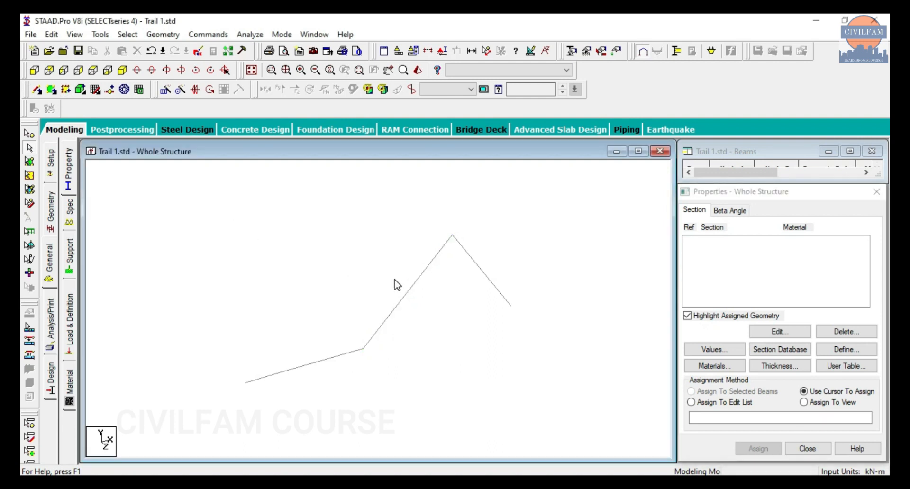